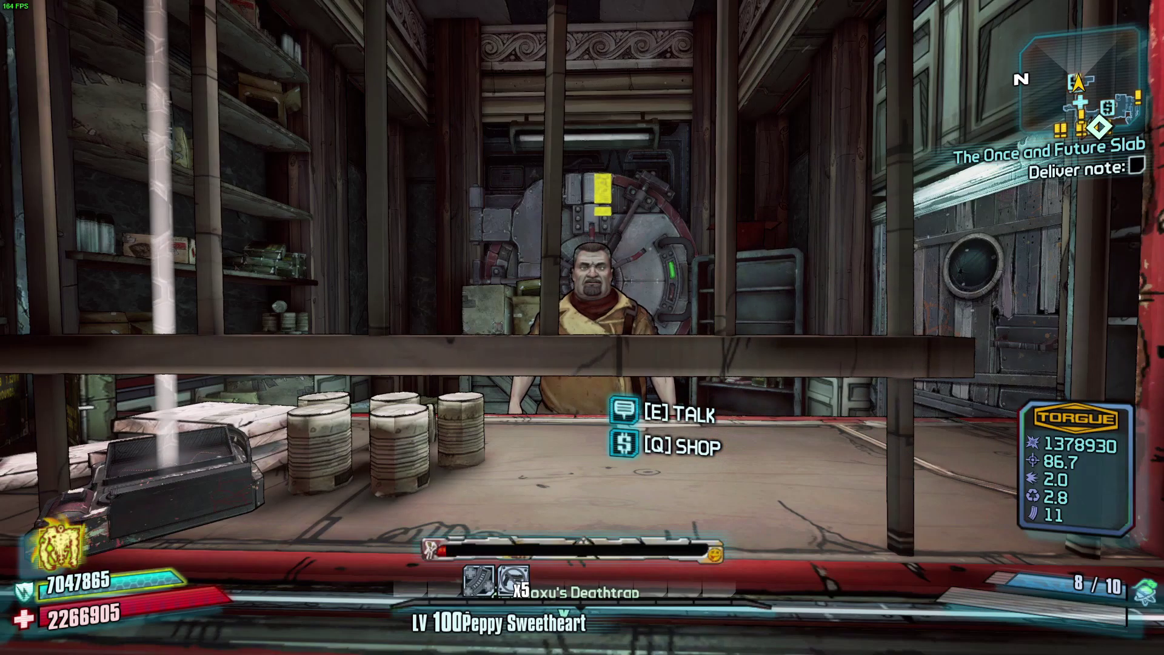
Purchase the Stabilizing Projectile Convergence SMG from the weapon vendor's shop and leave the shop.
key(2)
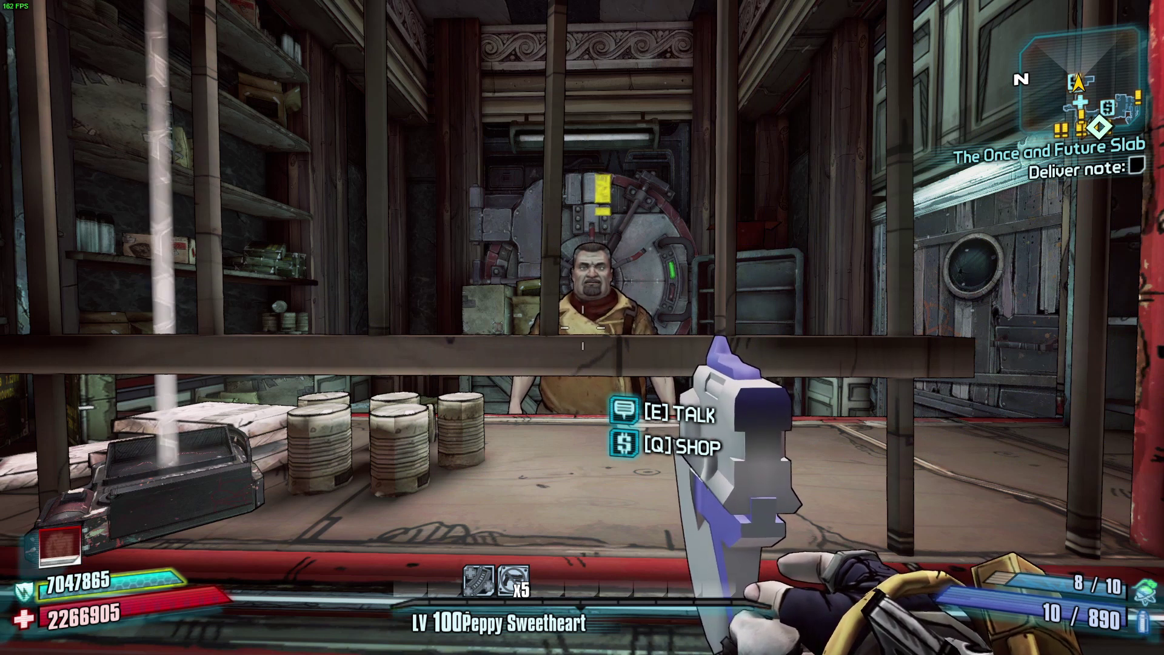
key(q)
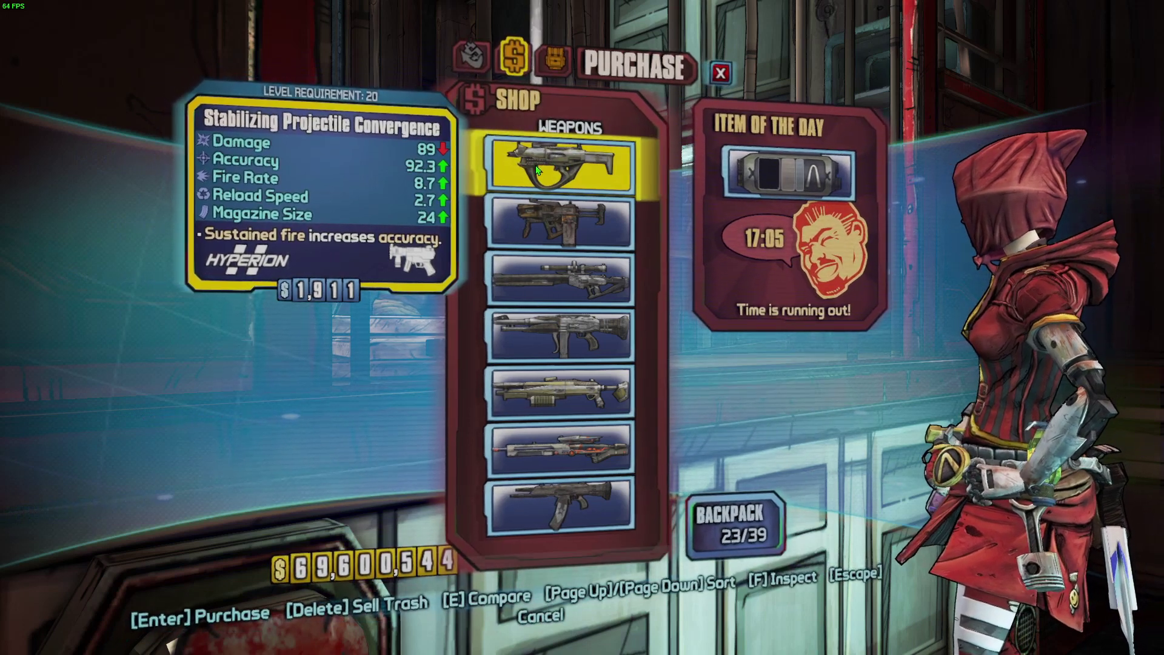
double_click(516, 167)
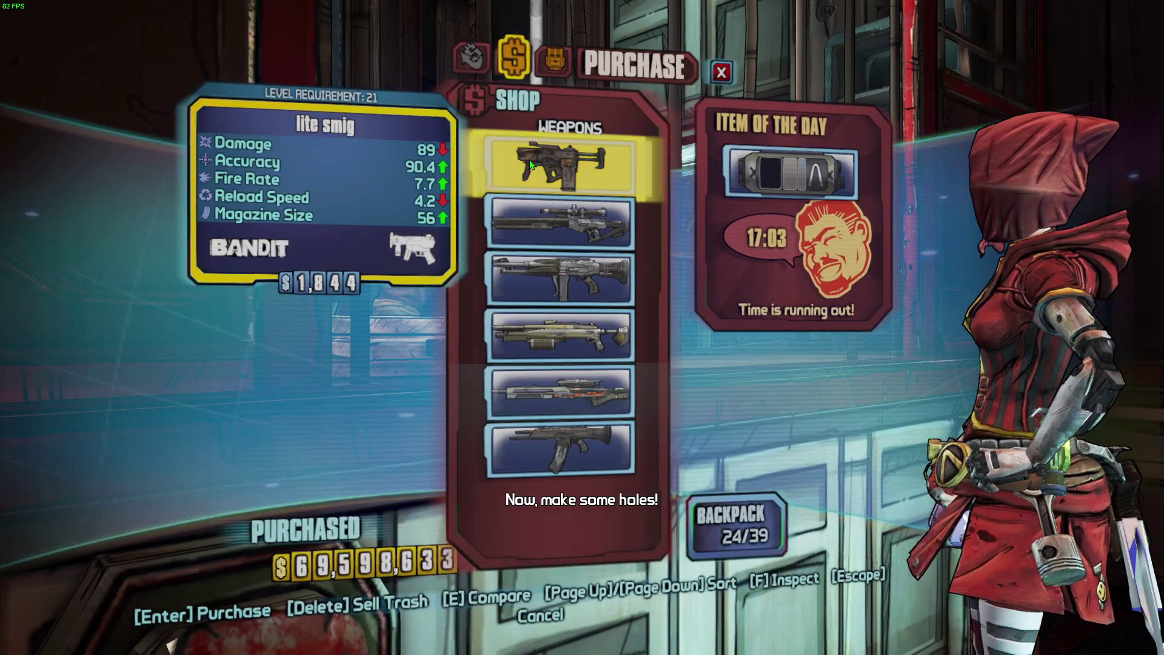
key(Escape)
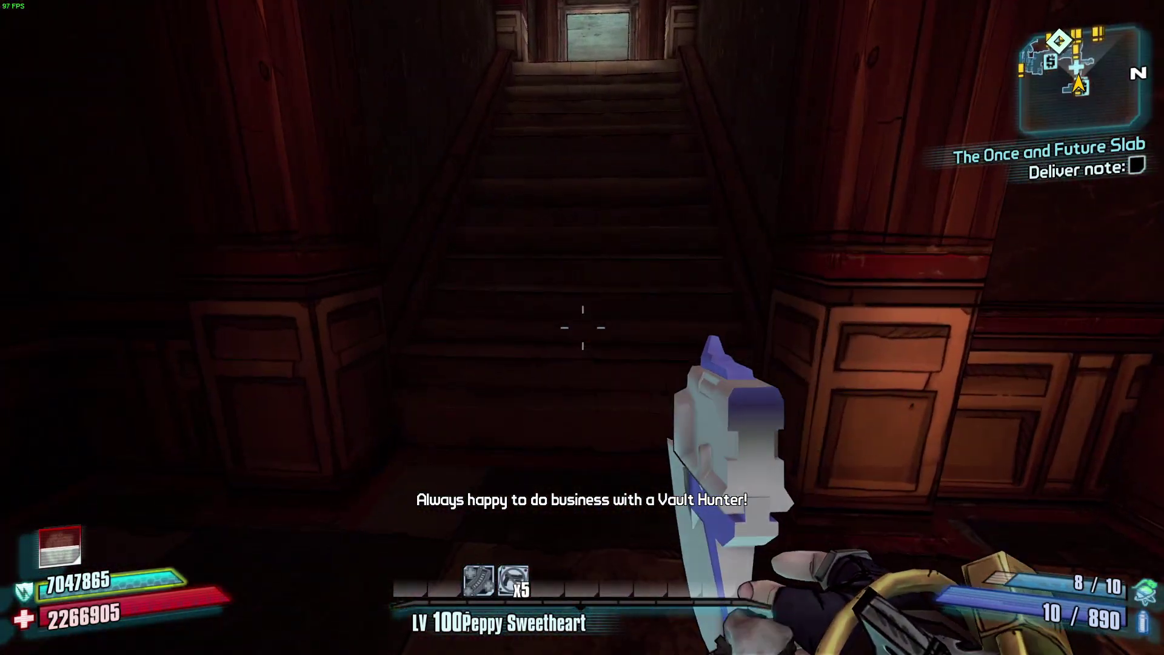
Equip the Stabilizing Projectile Convergence from the backpack in the fourth weapon slot, replacing the Vladof assault rifle, and draw it.
key(m)
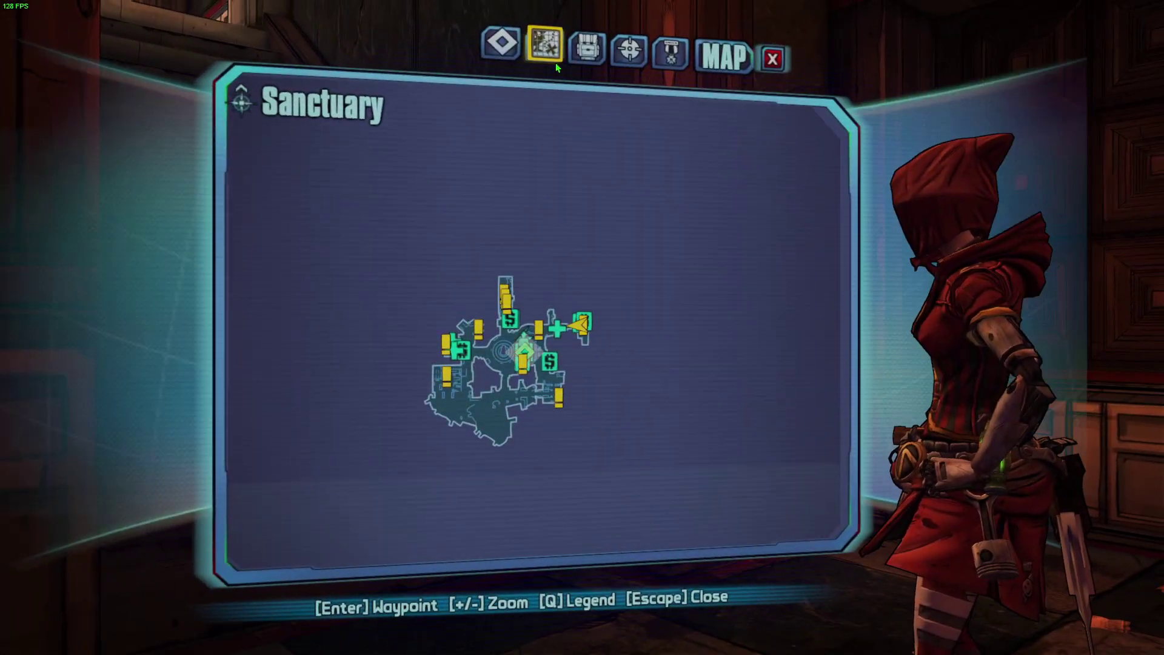
click(573, 57)
click(703, 306)
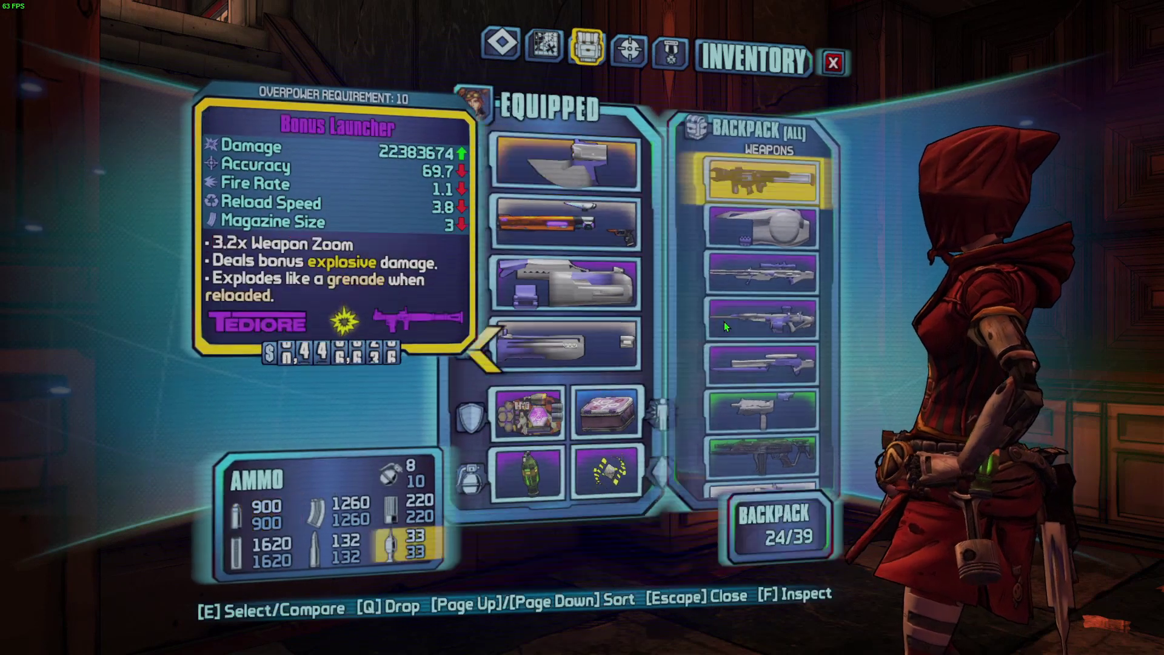
scroll(639, 362, down, 7)
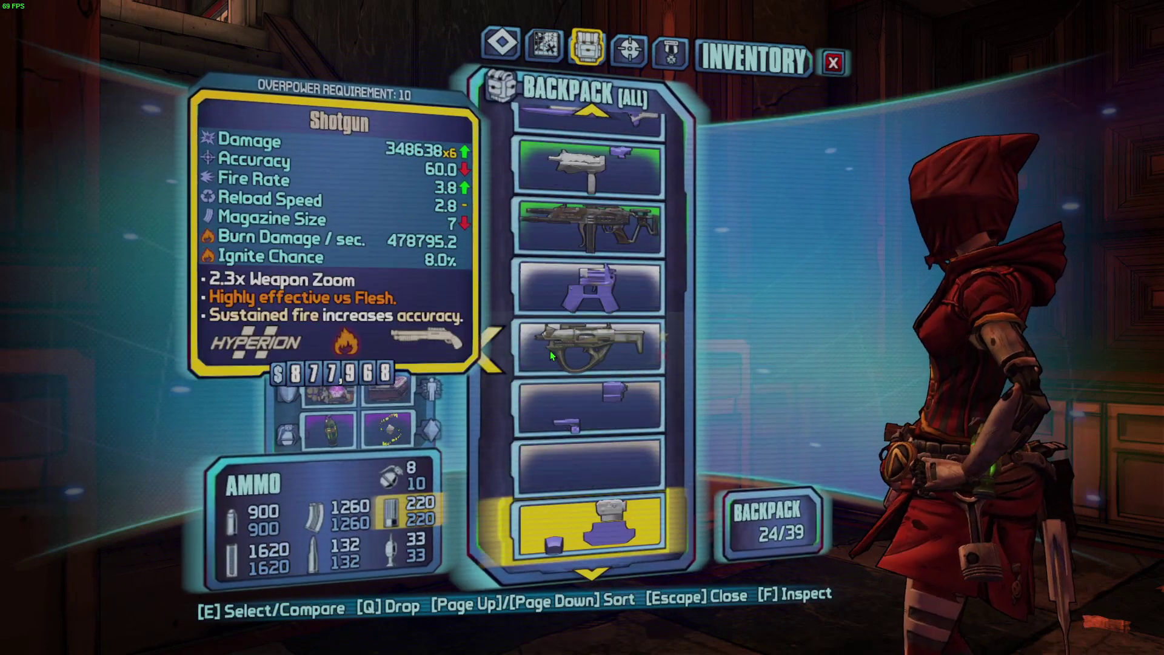
click(547, 341)
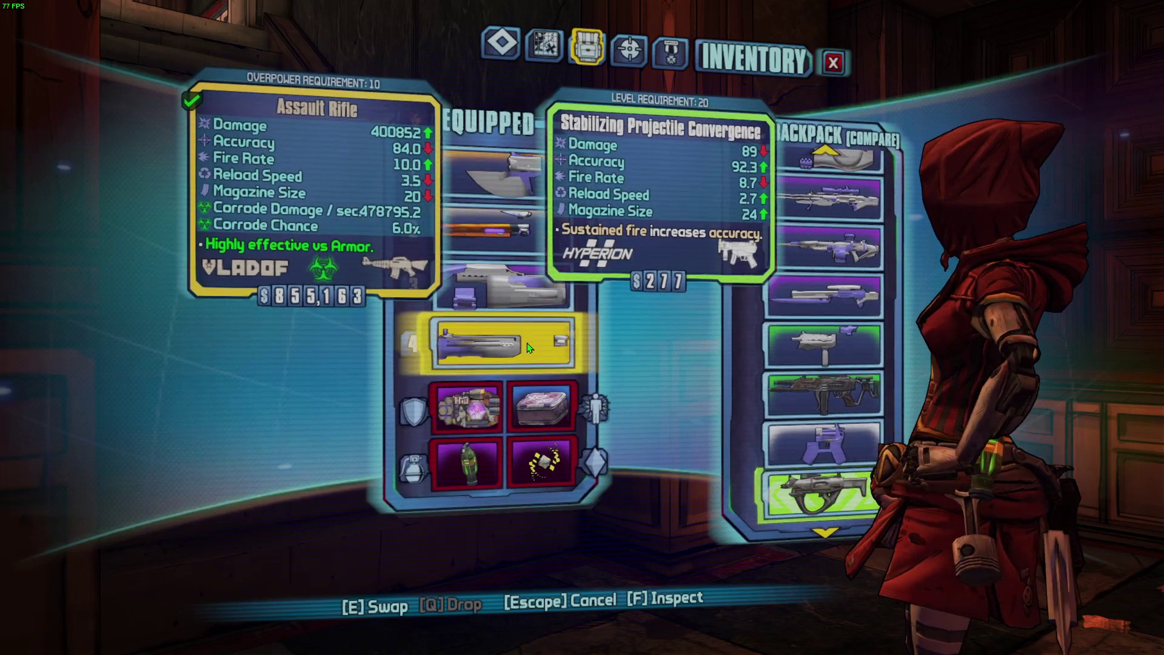
click(526, 346)
key(Escape)
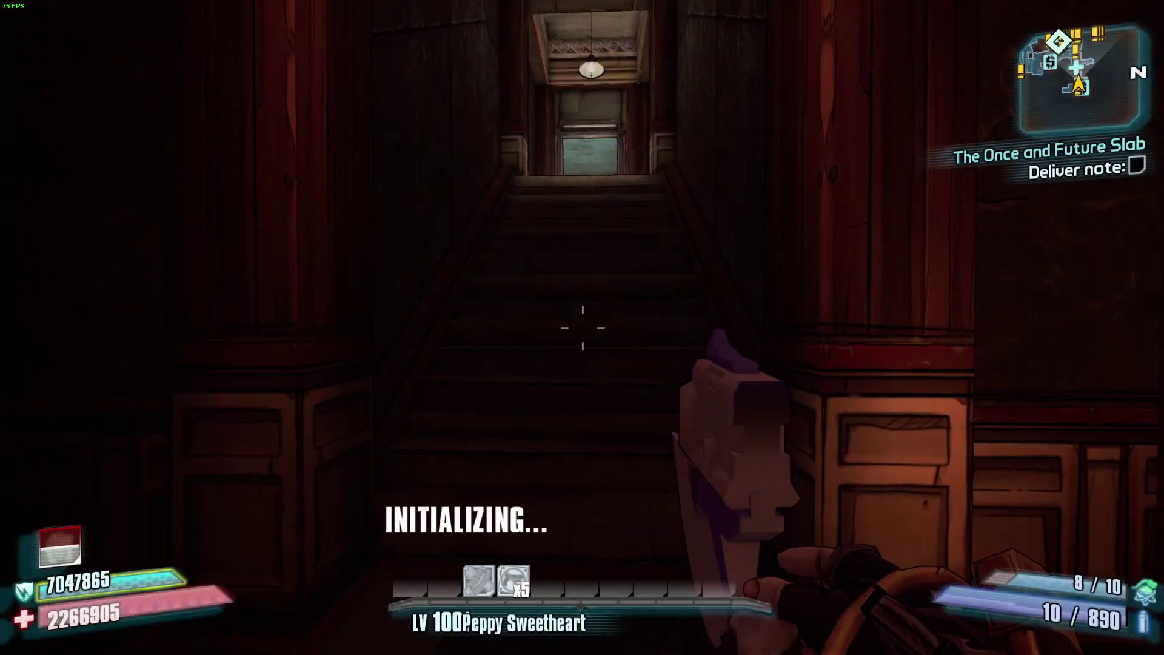
key(4)
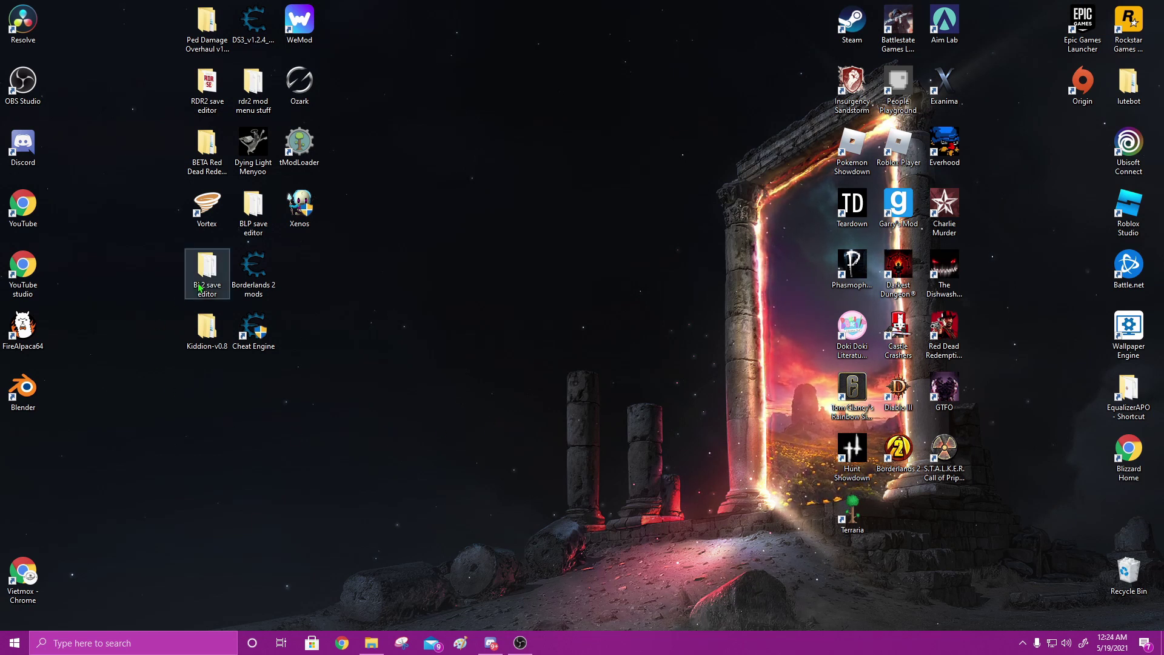
Launch Gibbed.Borderlands2.SaveEdit from the bin folder inside BL2 save editor and minimize the file window.
double_click(199, 287)
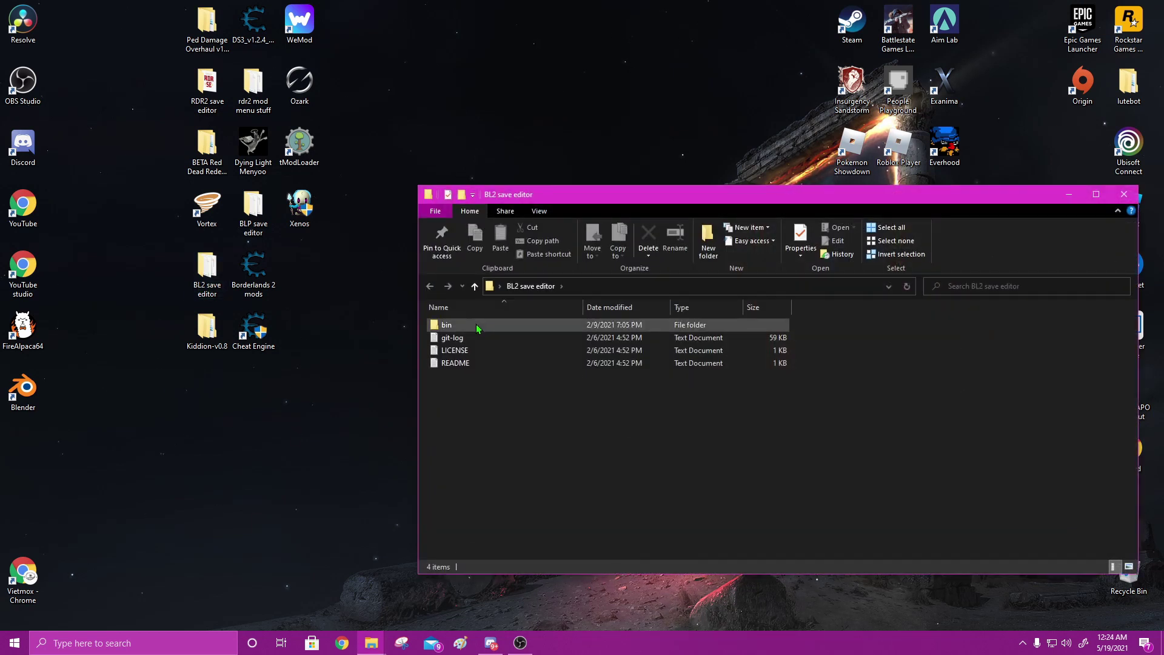
double_click(477, 325)
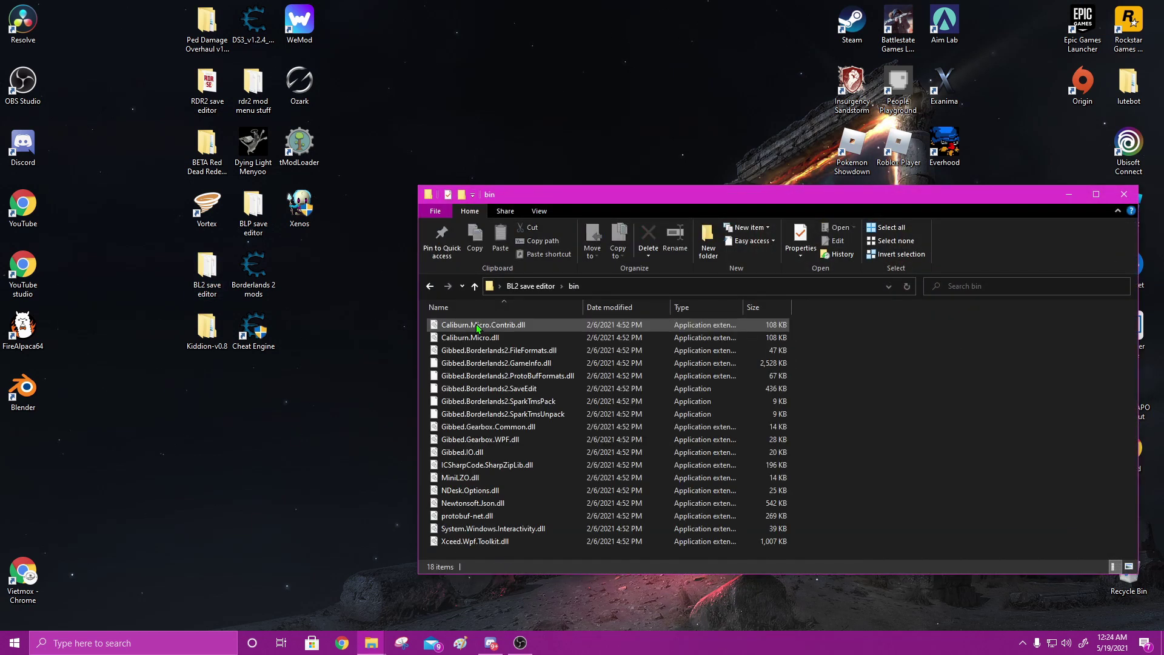
click(436, 392)
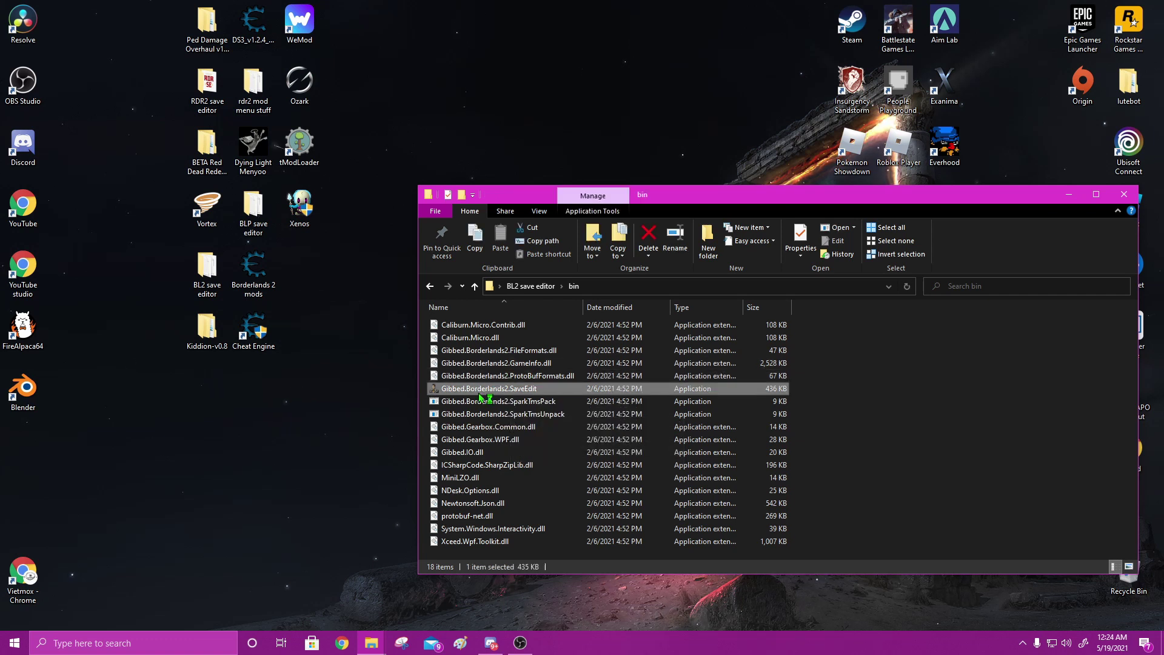
click(1071, 197)
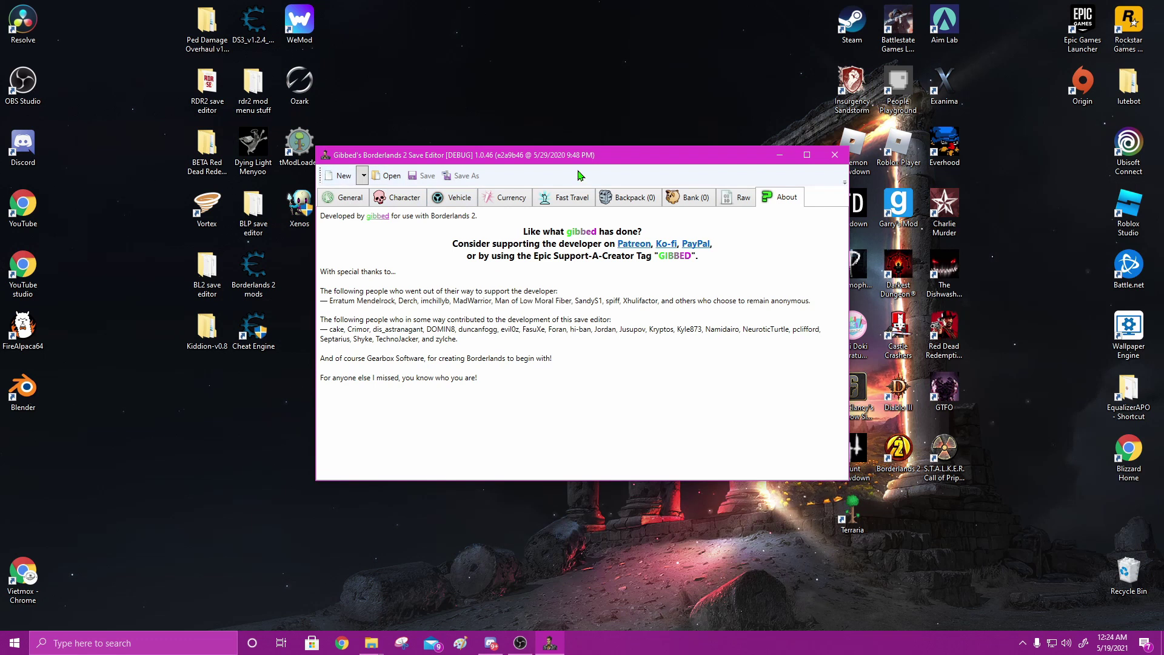
Load the Save0001 file from the Borderlands 2 SaveData account folder and display its character details.
click(401, 177)
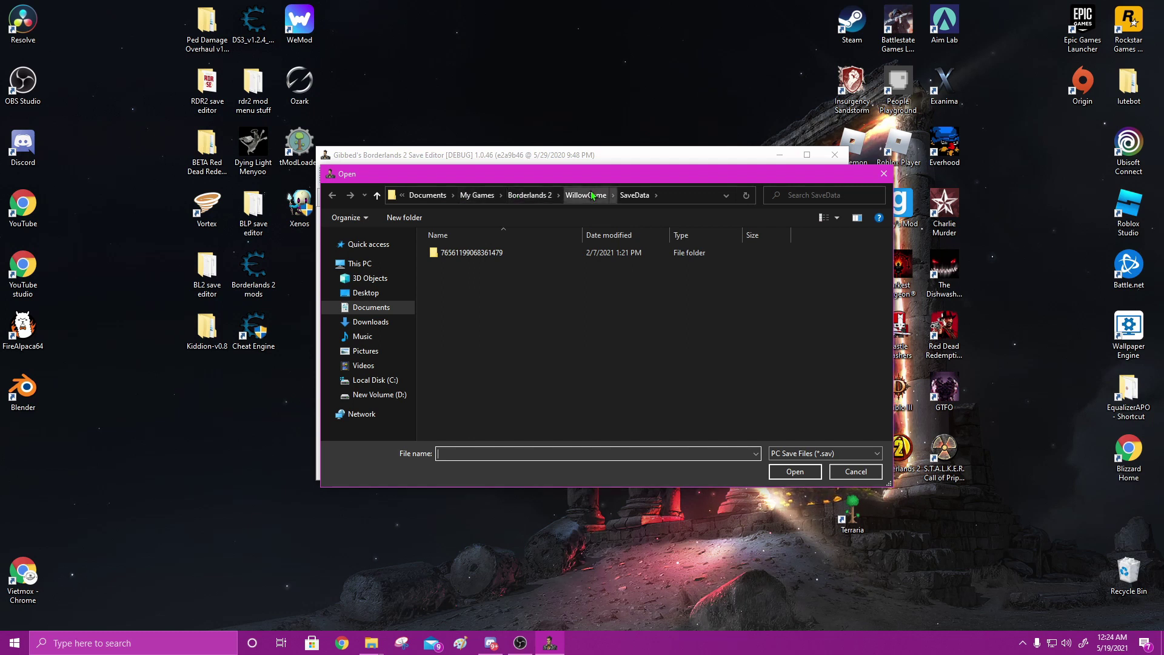
double_click(511, 250)
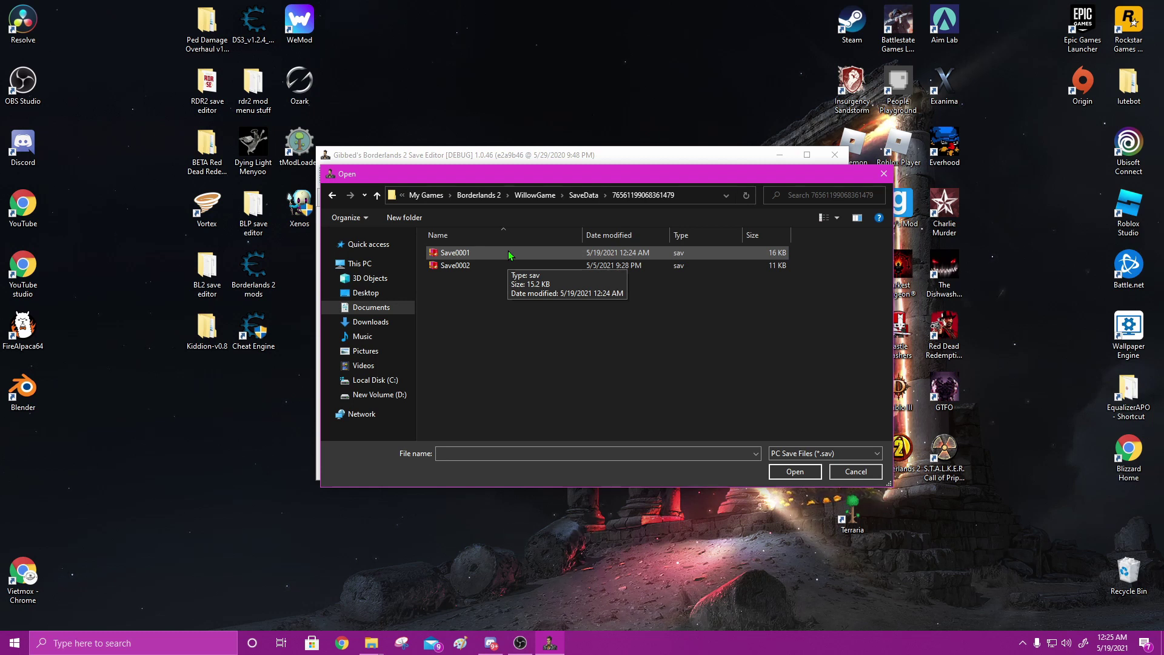
double_click(472, 252)
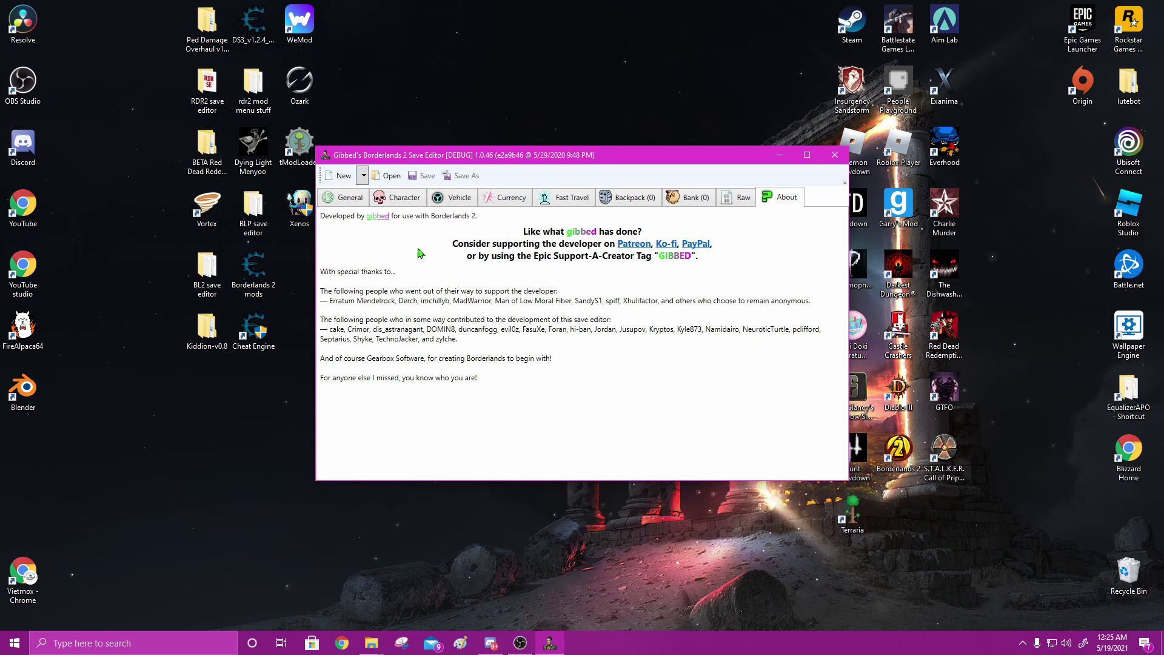
click(403, 199)
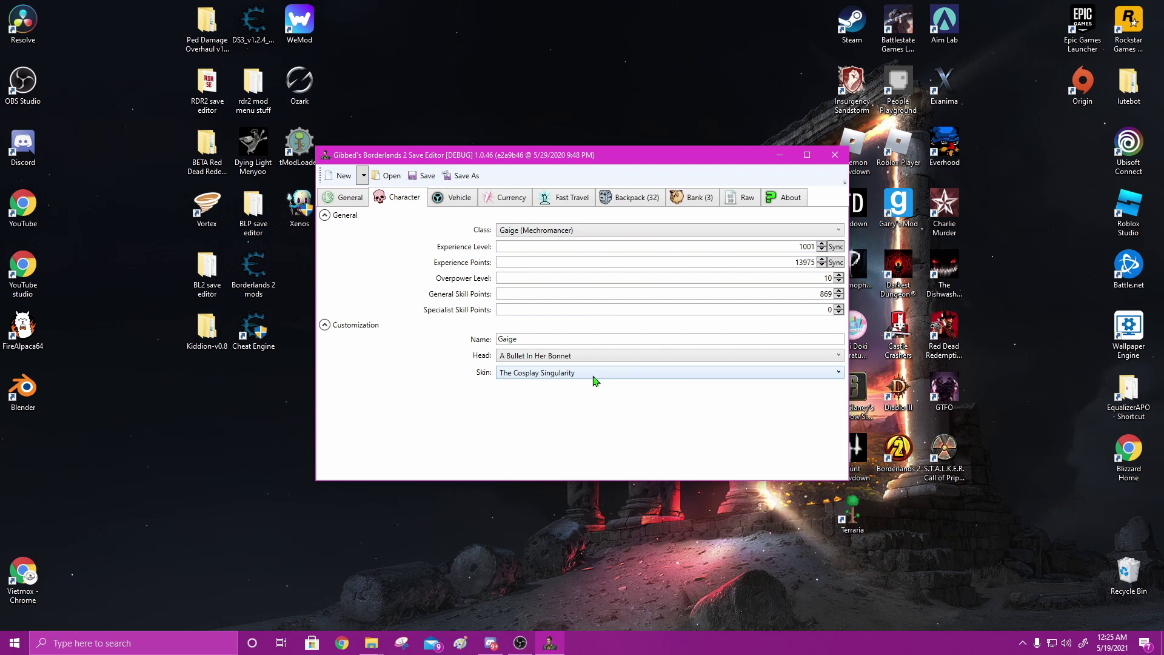
Set the manufacturer grade of the equipped Stabilizing Projectile Convergence in the backpack to 90.
click(628, 201)
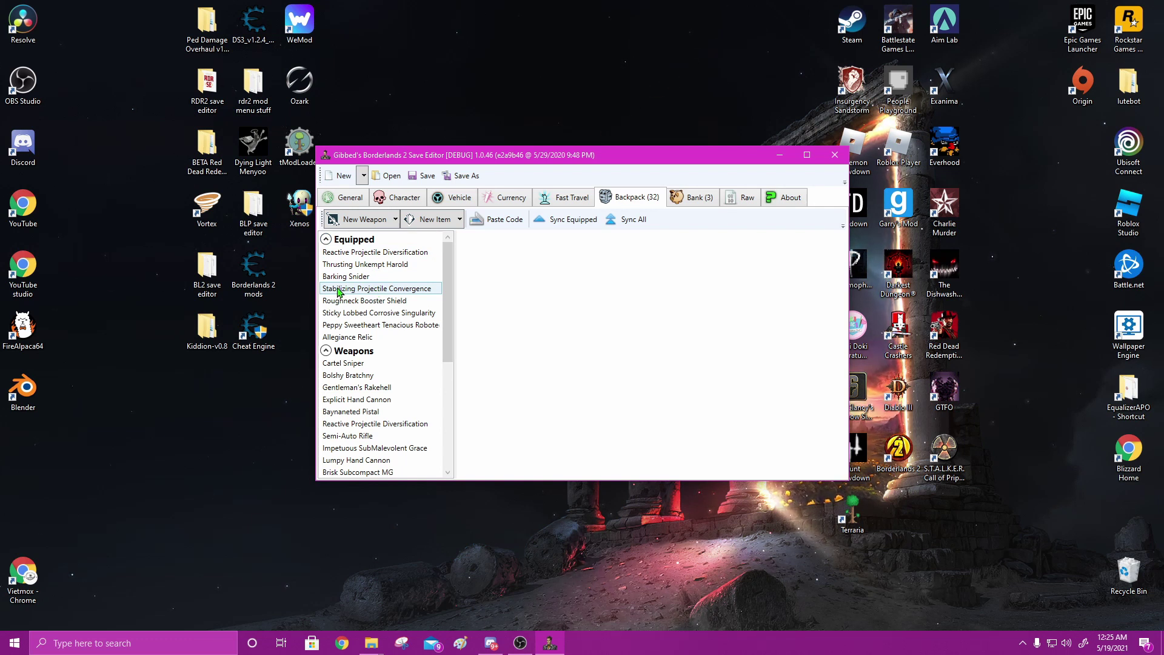
click(405, 290)
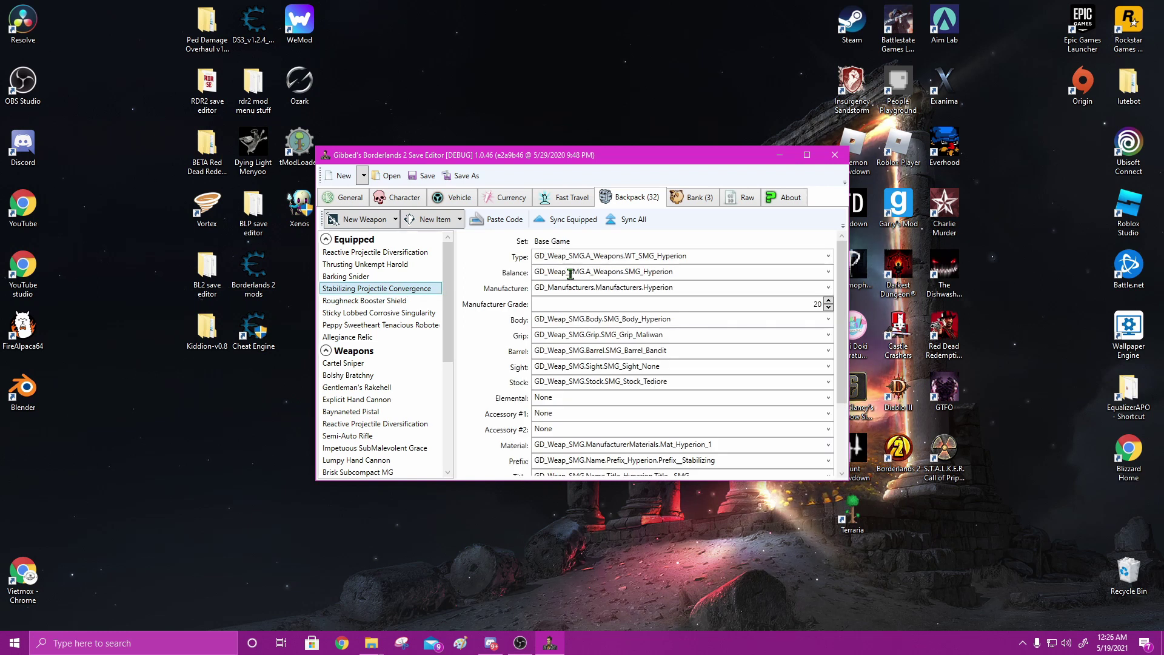
scroll(649, 271, down, 3)
scroll(642, 323, up, 3)
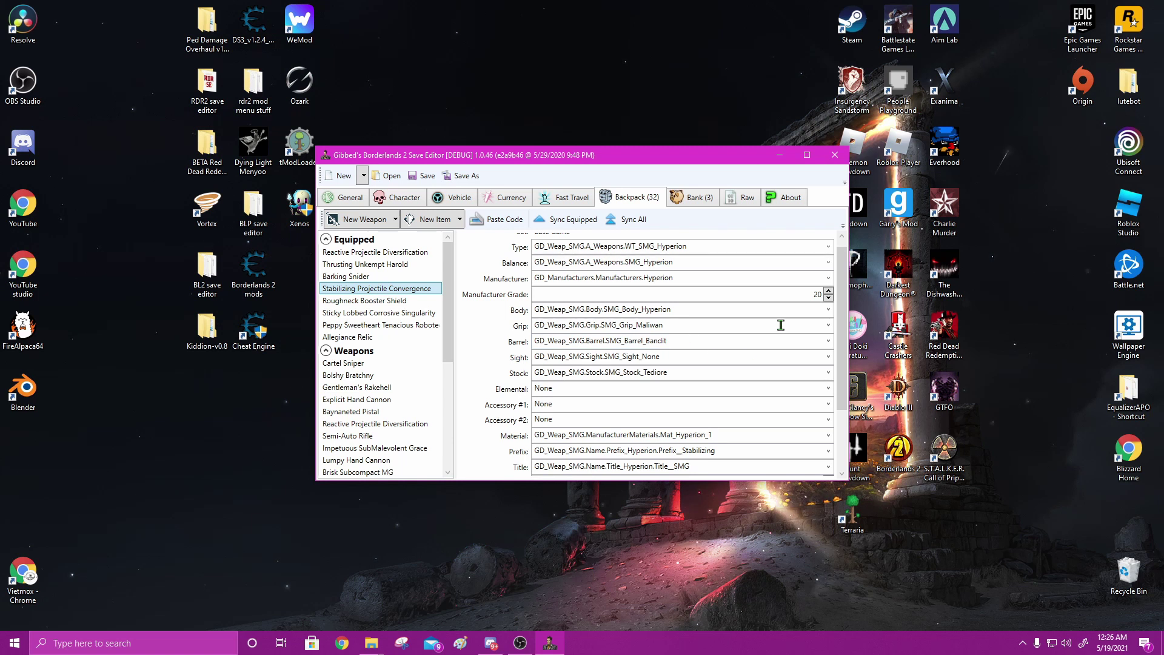
click(393, 200)
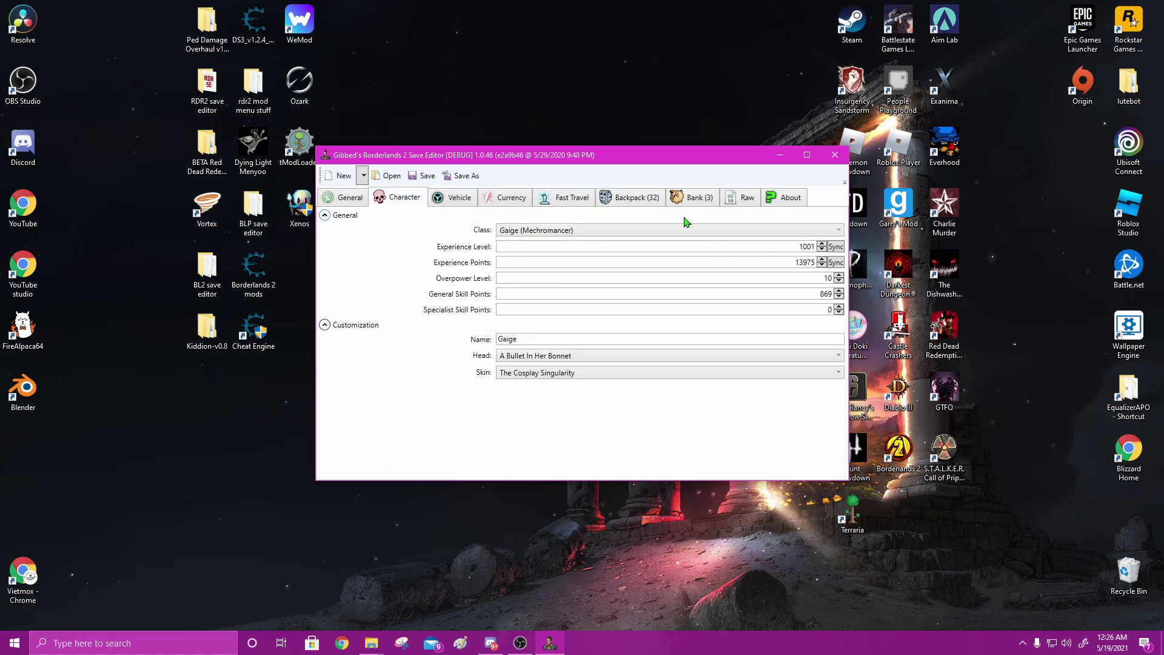
click(639, 198)
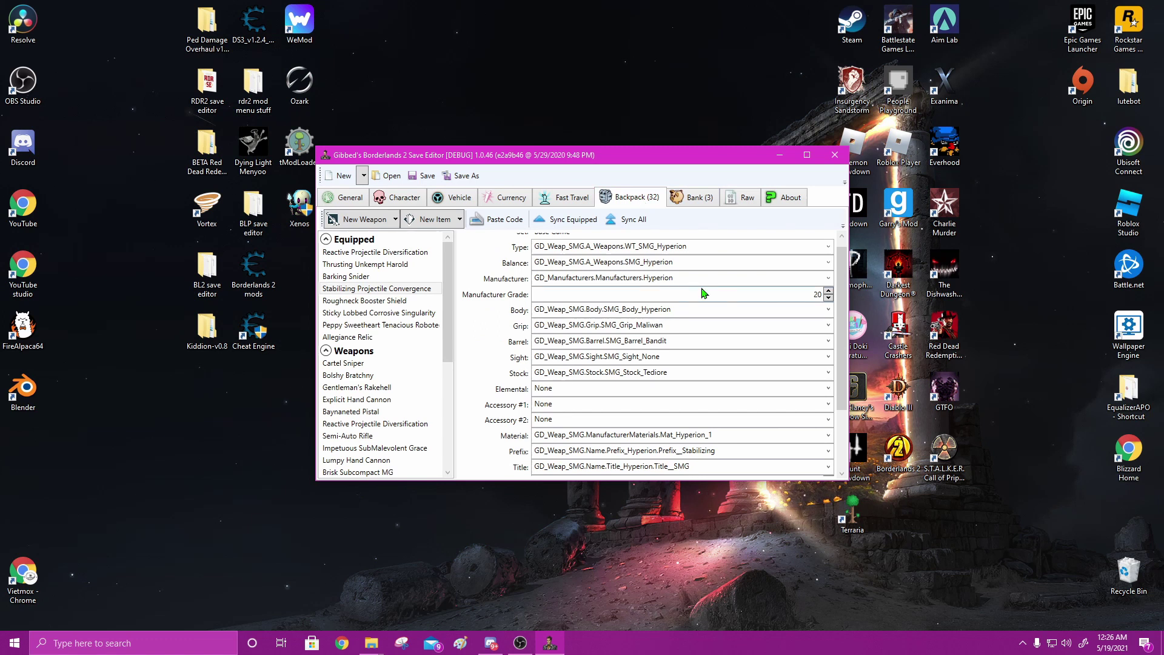
double_click(818, 293)
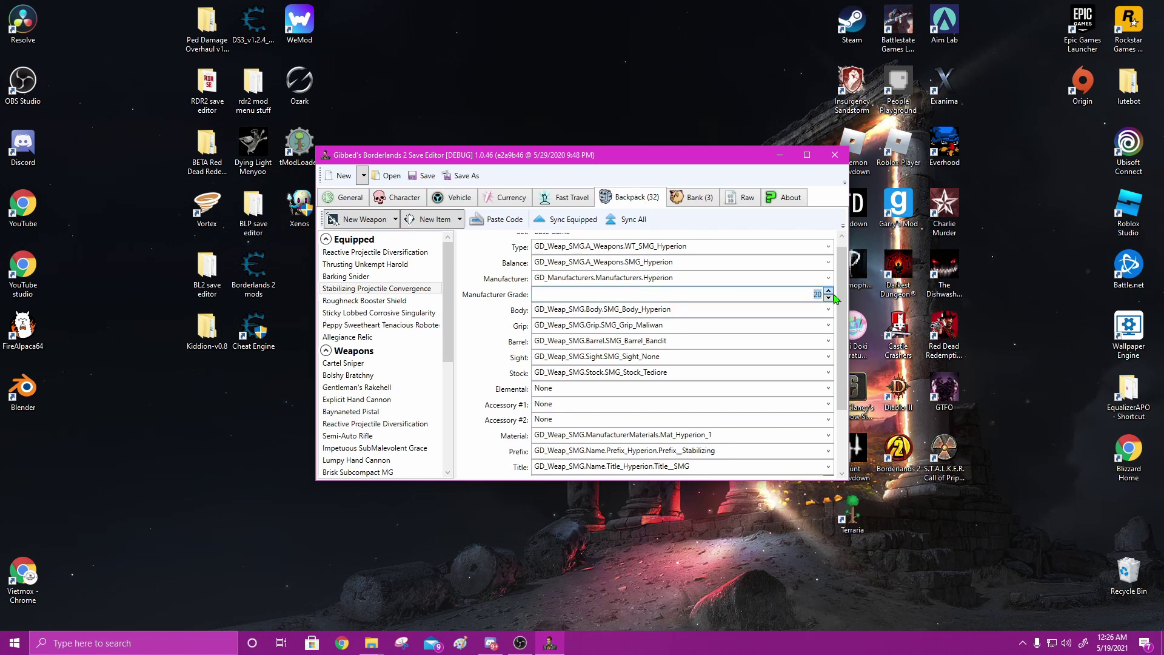
text(90)
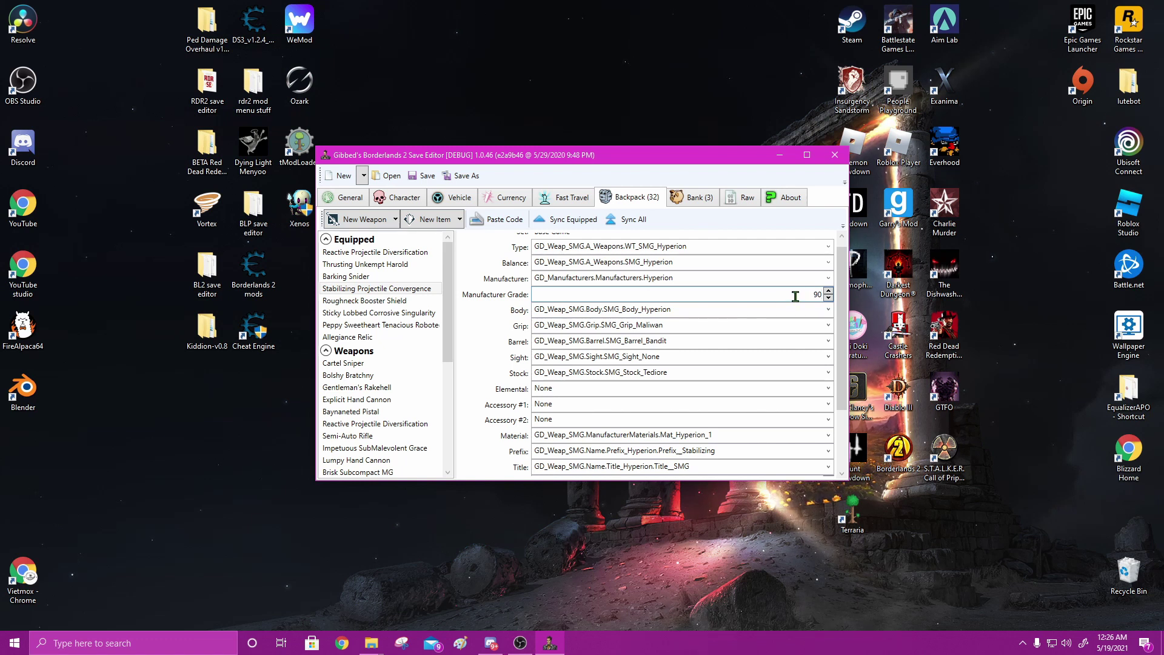
Set both the Body and the Sight part of the Stabilizing Projectile Convergence to None.
scroll(536, 308, down, 1)
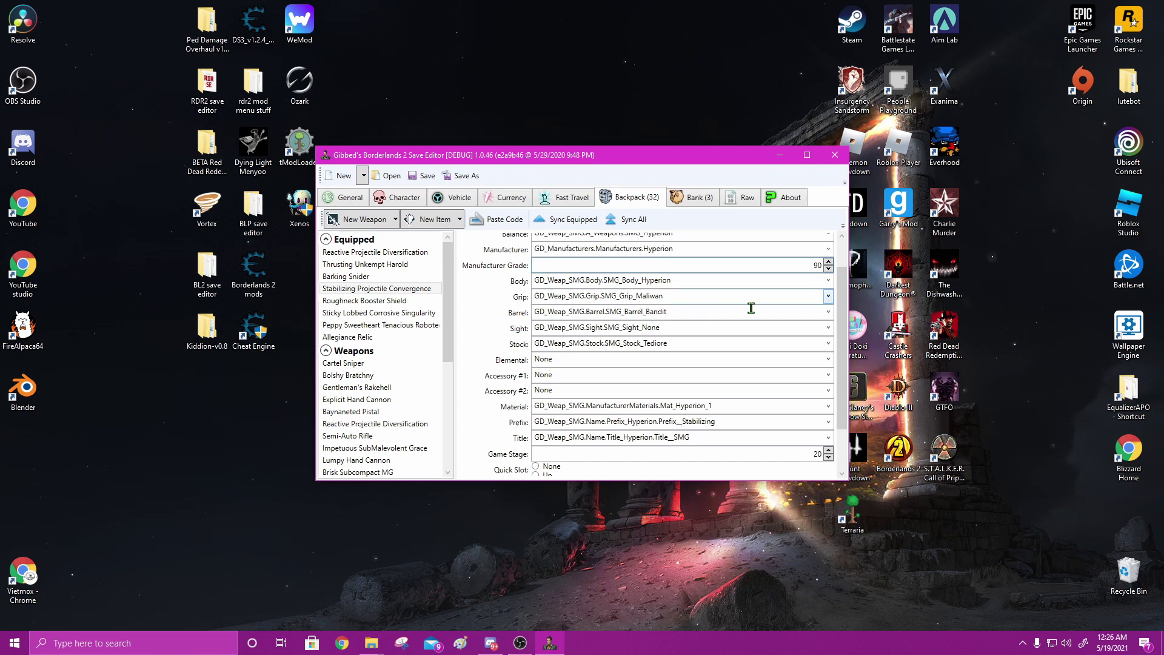
scroll(715, 331, down, 1)
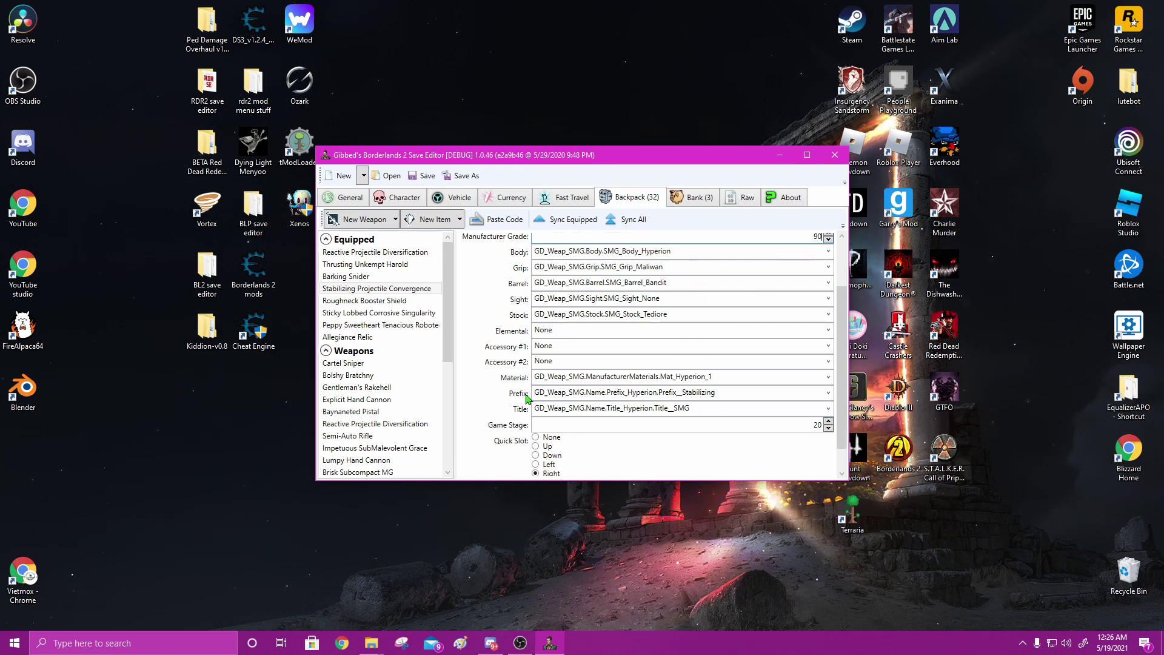
scroll(588, 316, up, 1)
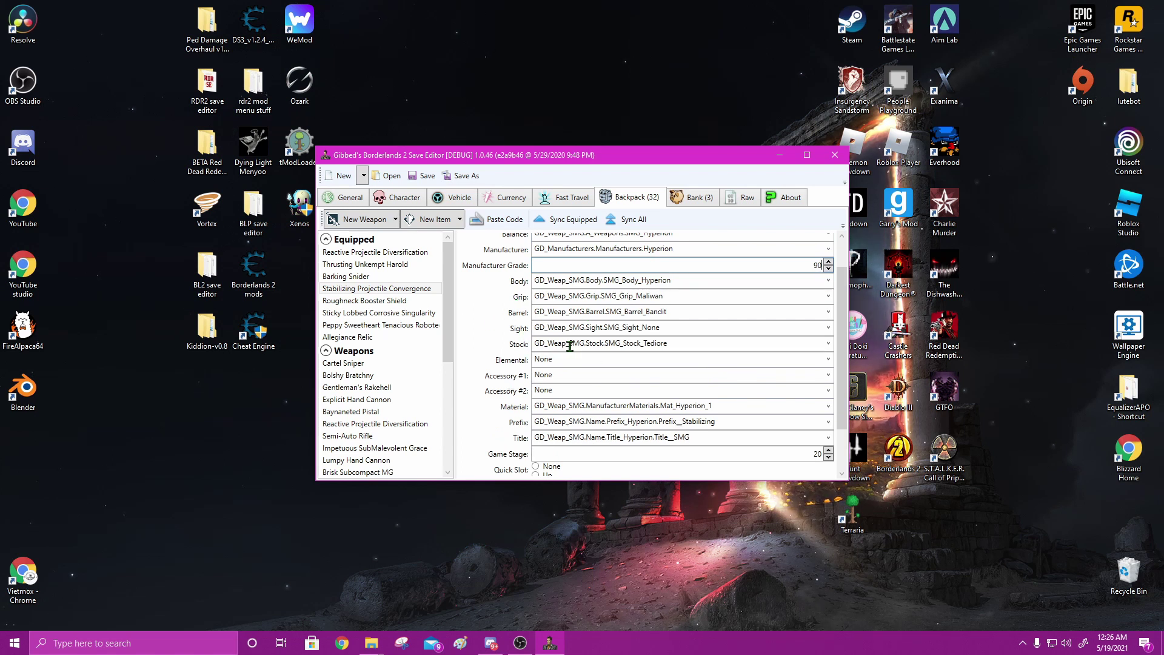
click(828, 283)
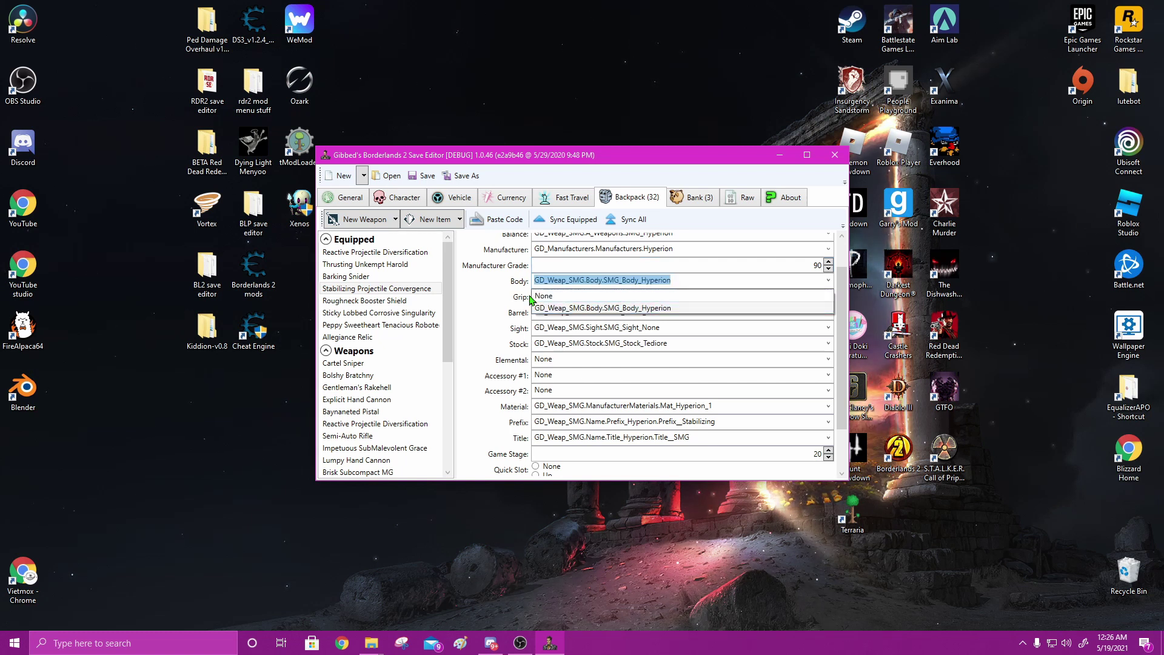
click(697, 296)
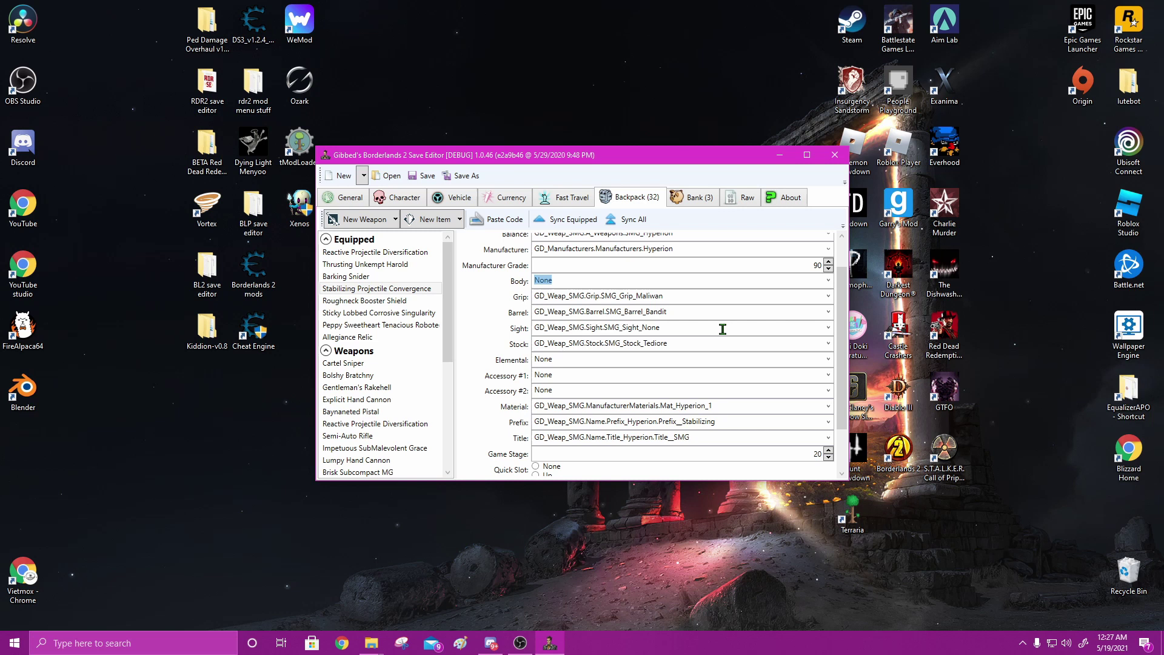
click(811, 327)
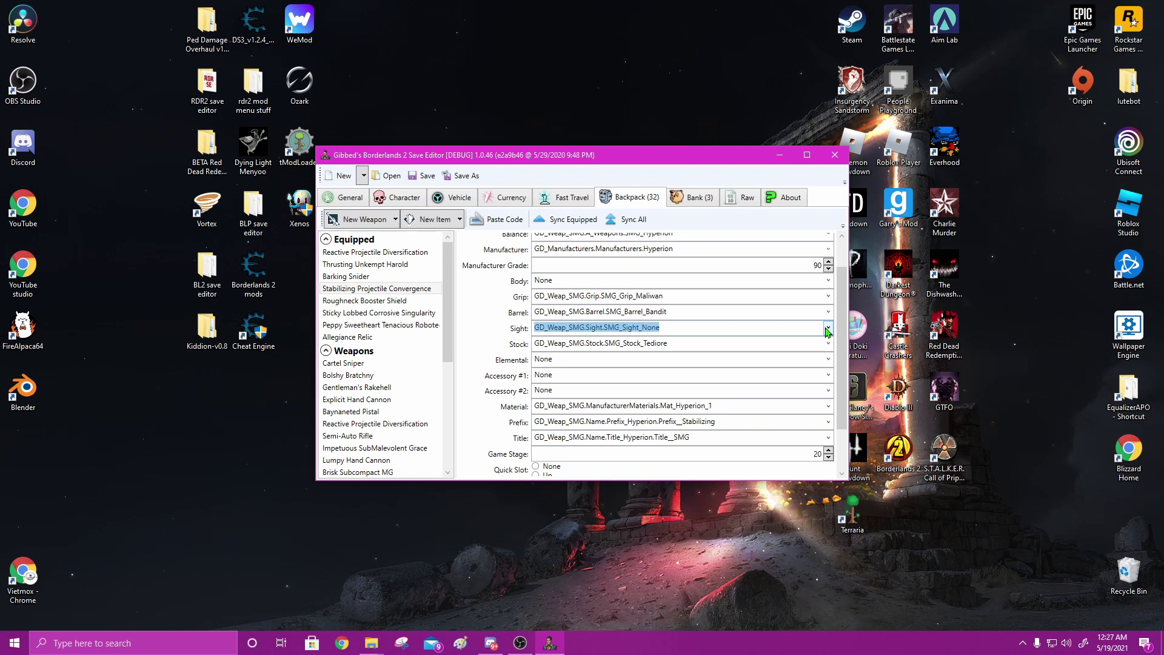
click(828, 327)
click(616, 340)
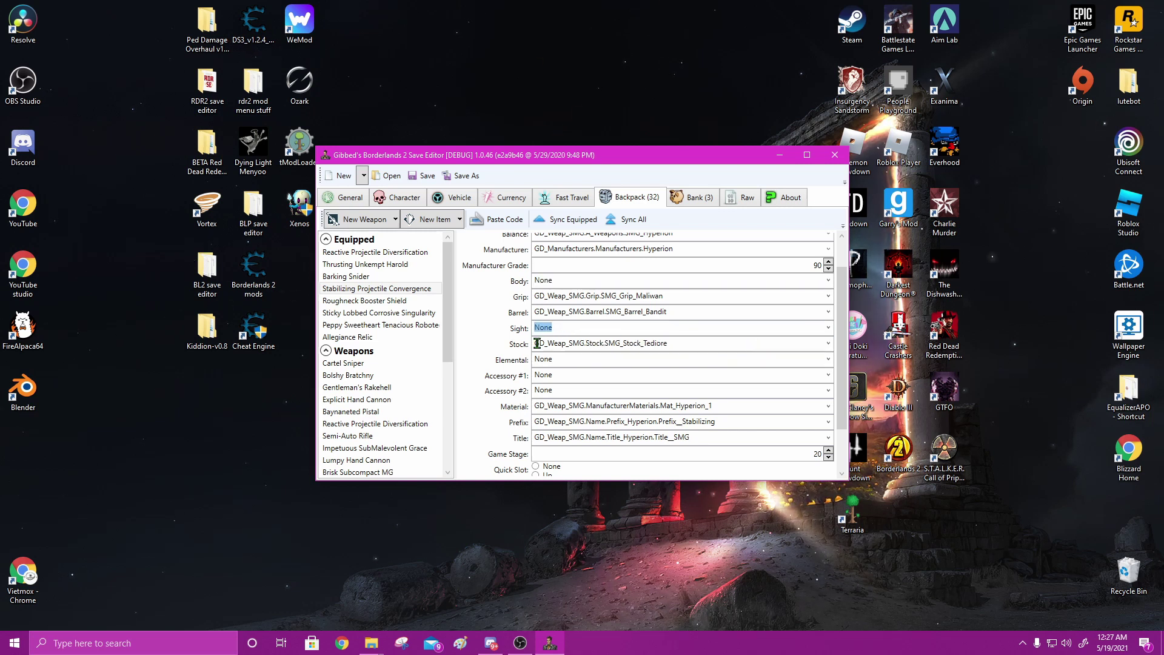
Set the weapon's Stock to None and change it to GD_Weap_SMG.Stock.SMG_Stock_Dahl.
click(826, 343)
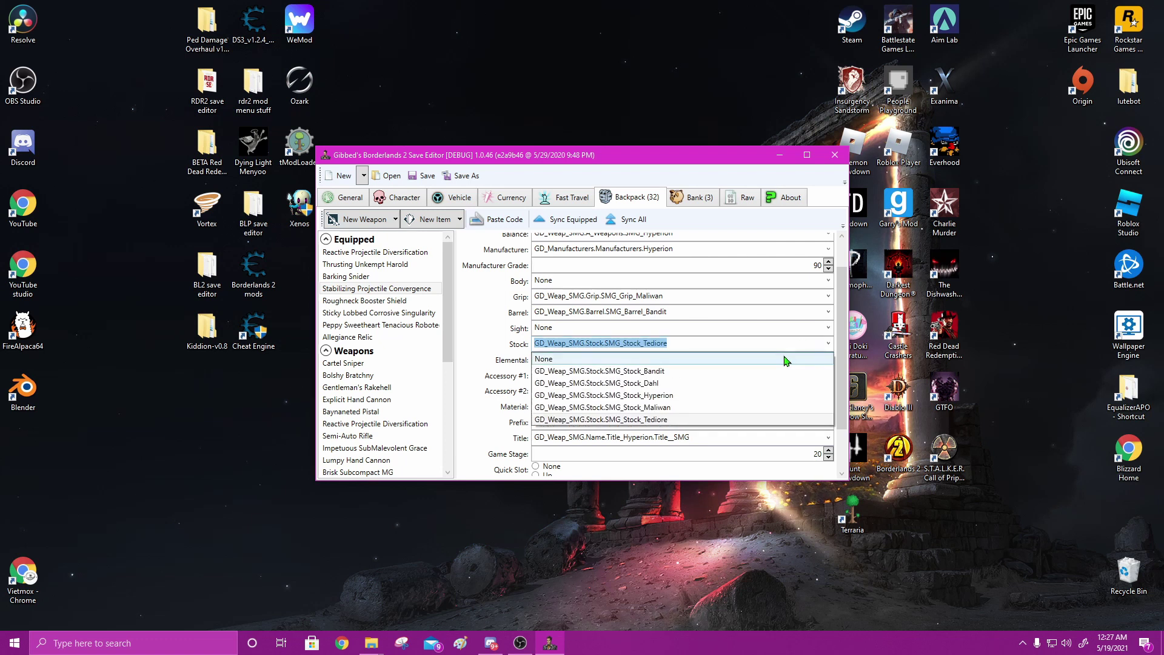
click(821, 357)
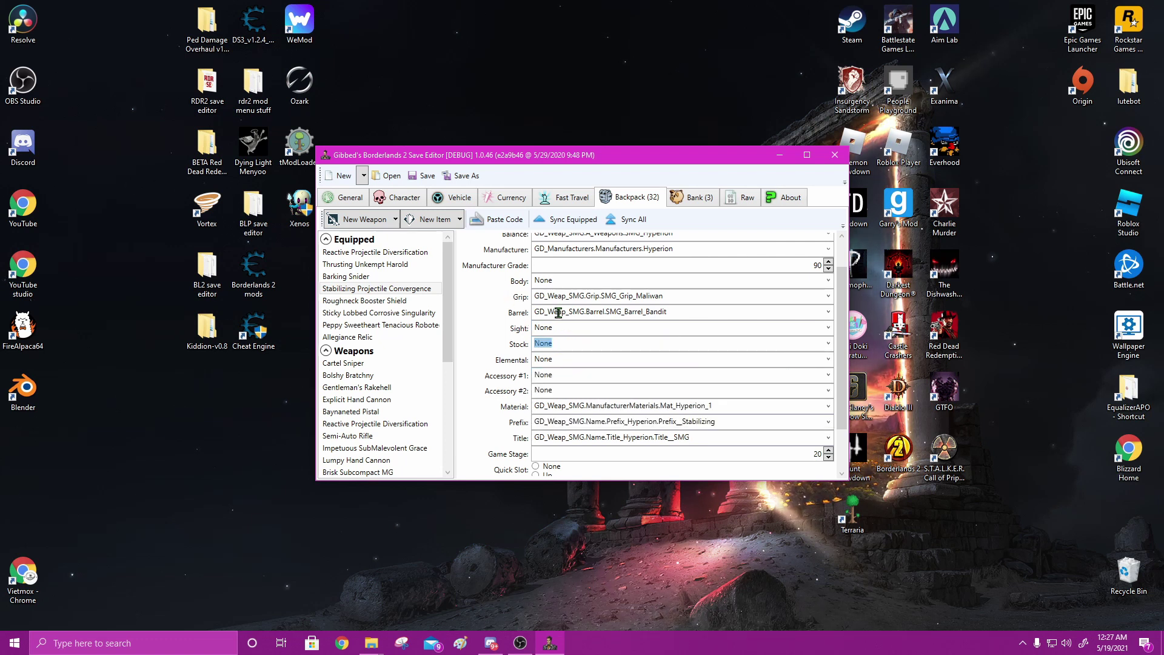
key(Down)
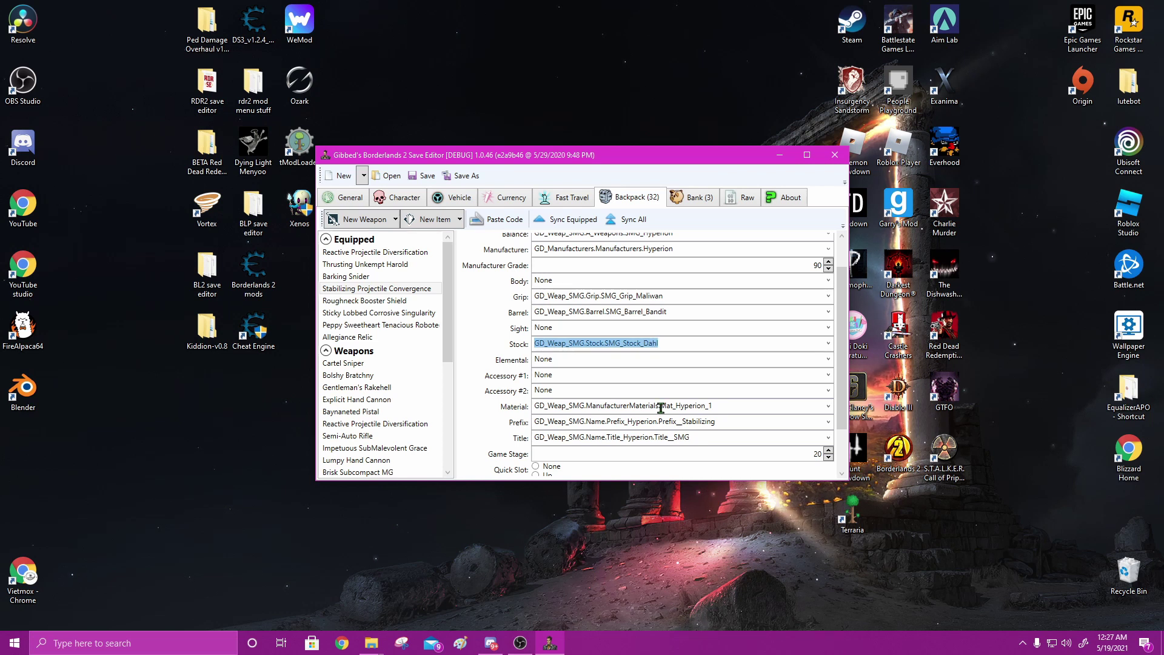
Set the Material of the Stabilizing Projectile Convergence to None.
scroll(661, 408, down, 2)
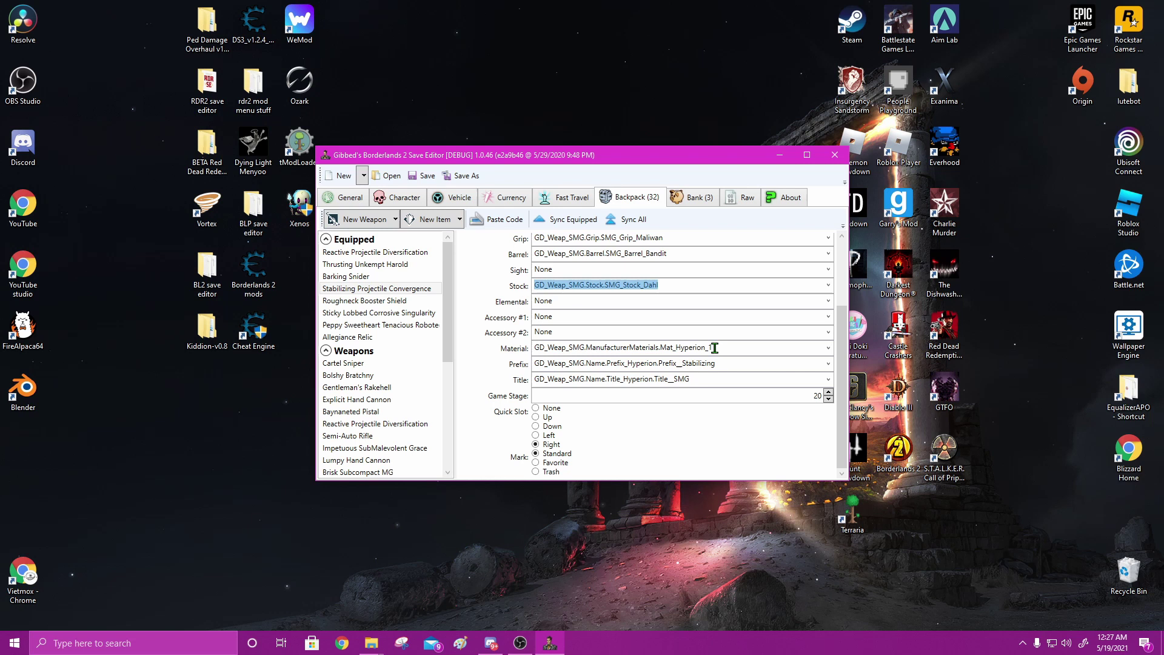
click(828, 347)
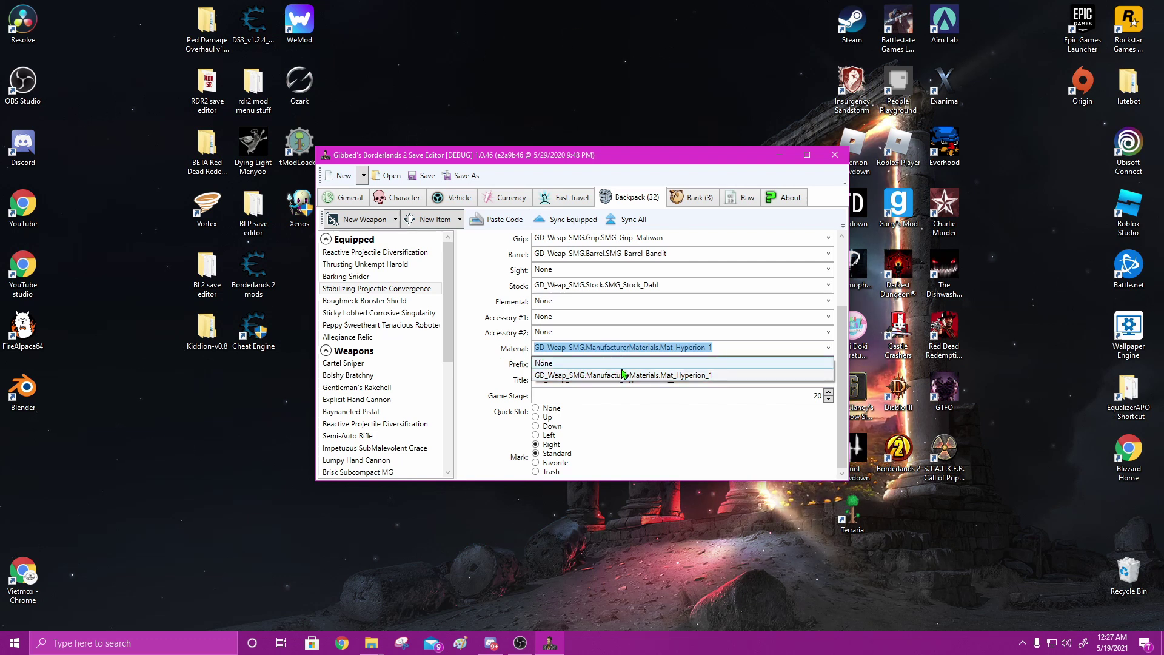
click(546, 363)
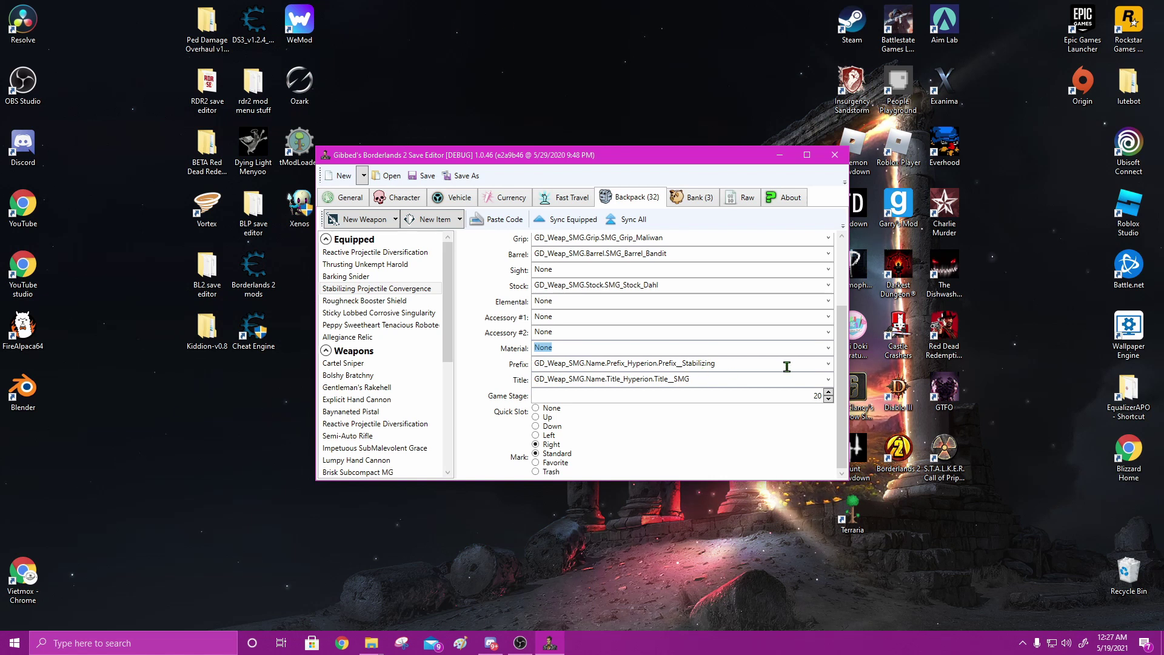
Check the available Prefix options and the Title entry of the weapon without changing either.
click(828, 364)
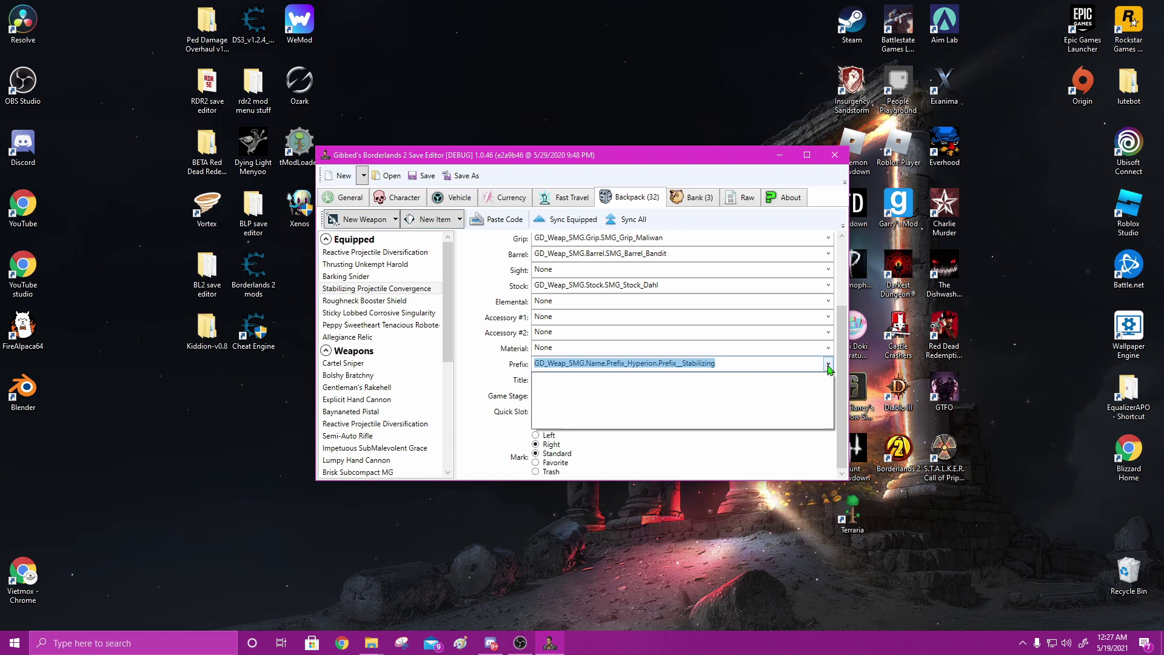
click(826, 364)
click(724, 365)
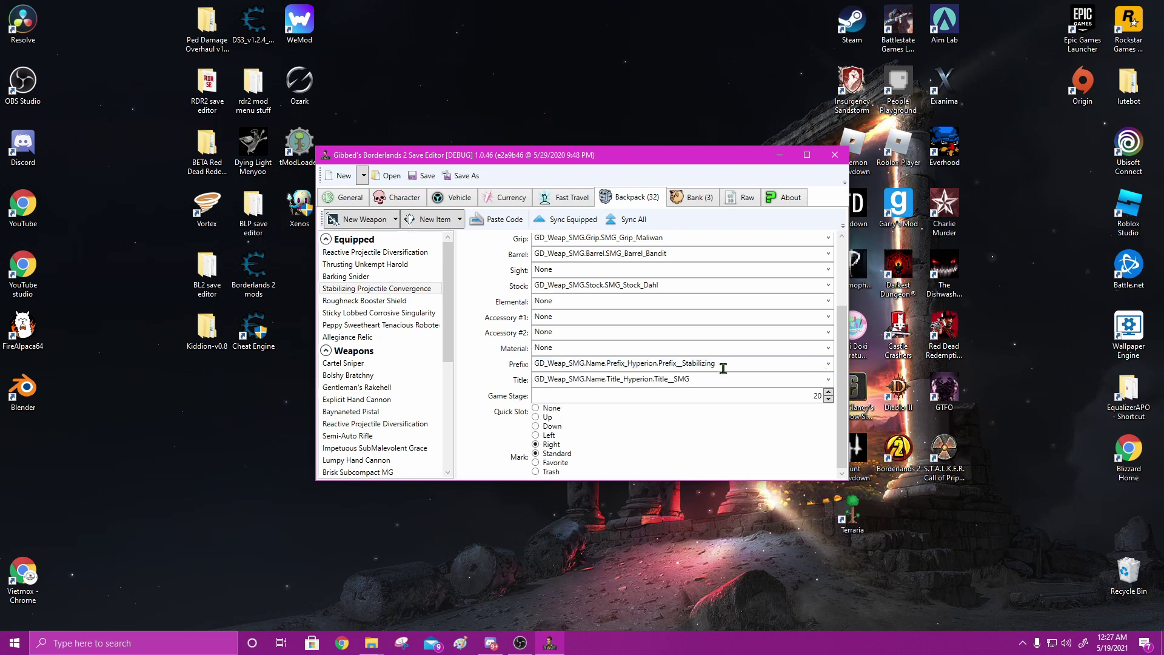
key(Tab)
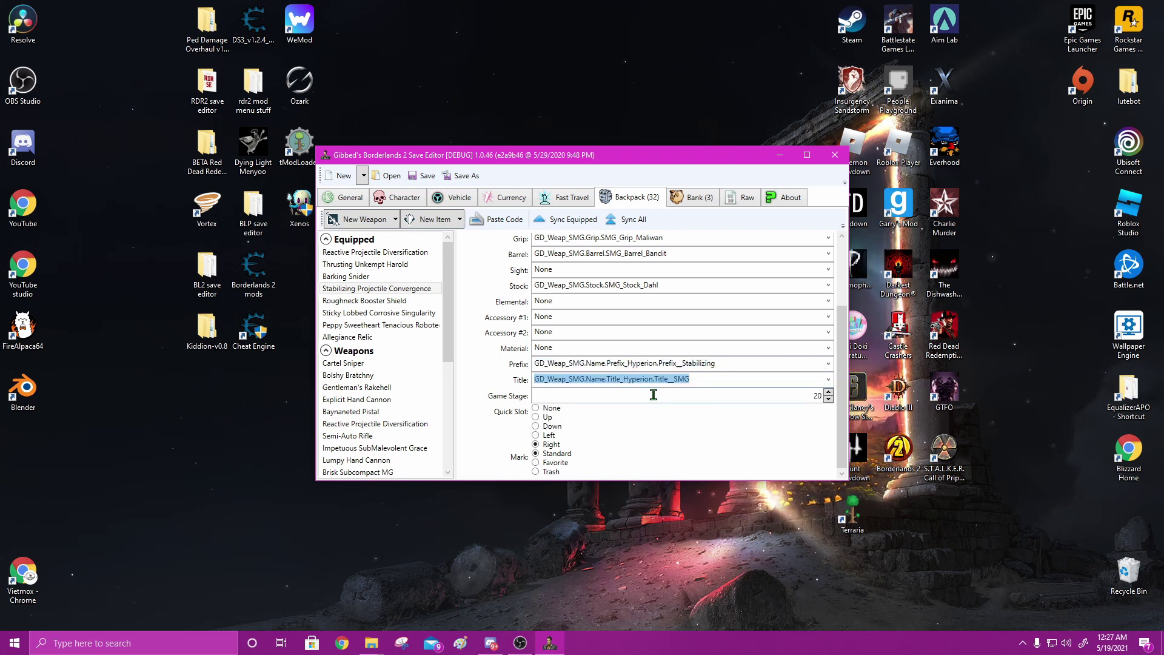
click(718, 381)
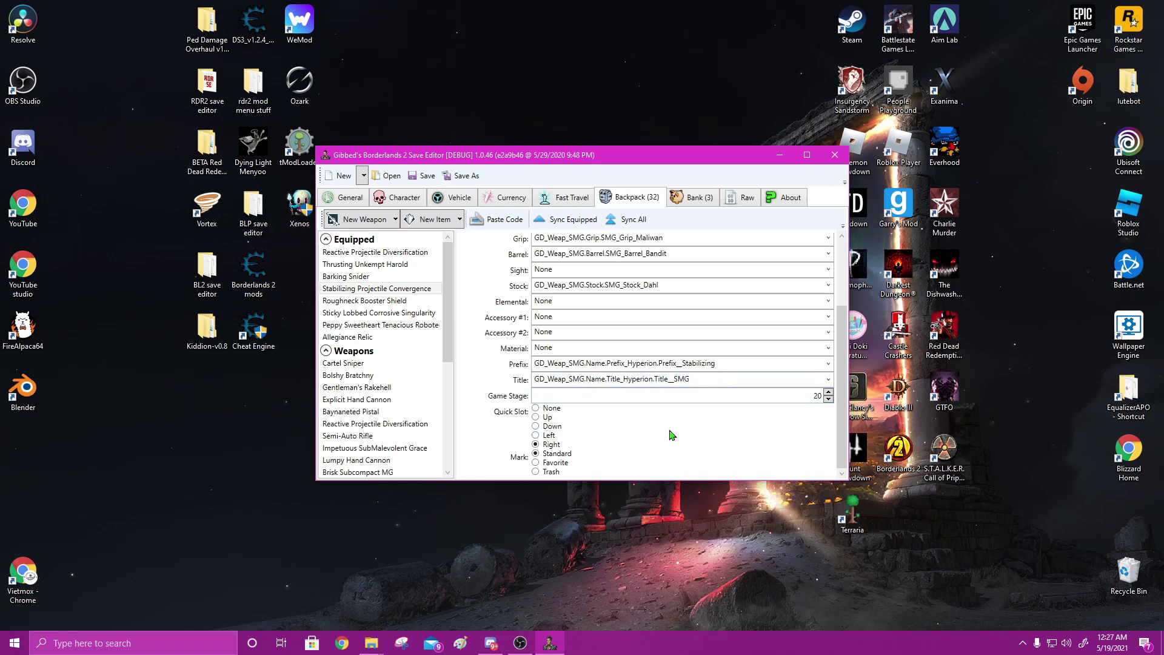
Look through the Type and Balance options of the weapon, keeping the Hyperion SMG entries.
scroll(678, 414, up, 1)
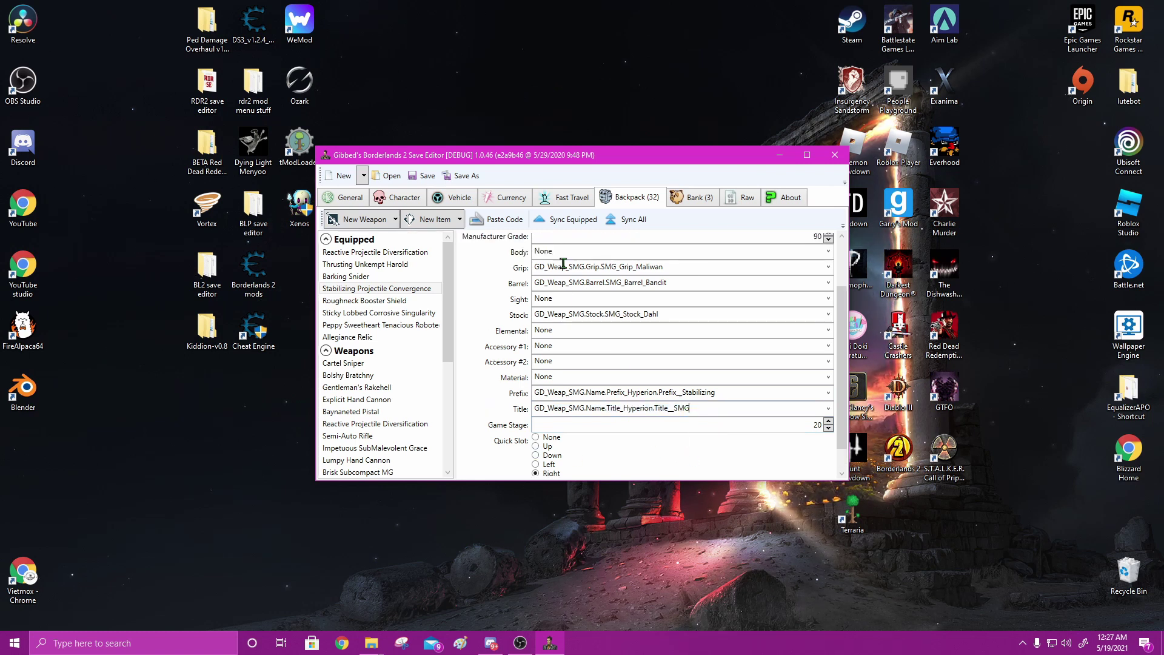
scroll(620, 309, up, 3)
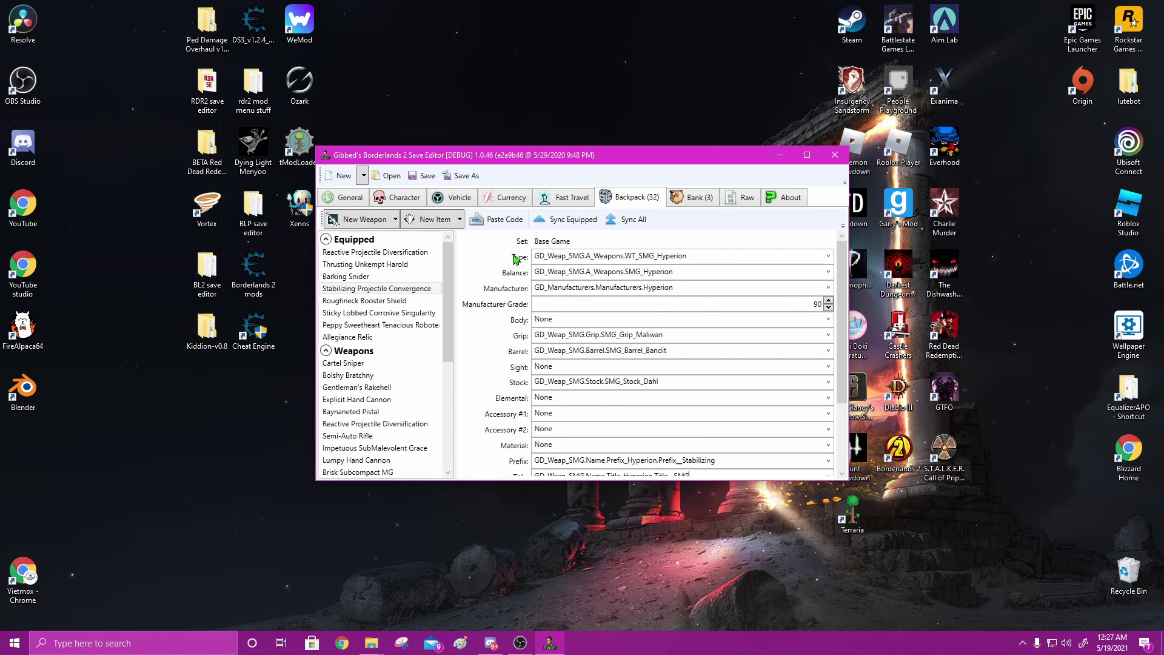
click(827, 257)
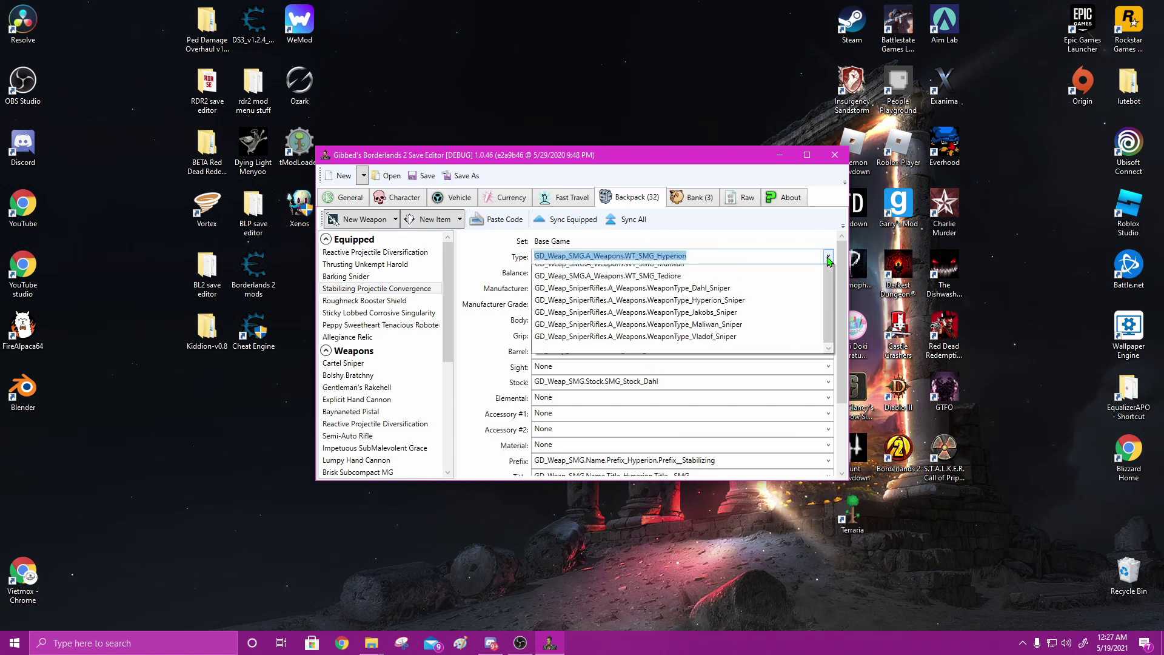
scroll(709, 334, up, 3)
click(827, 256)
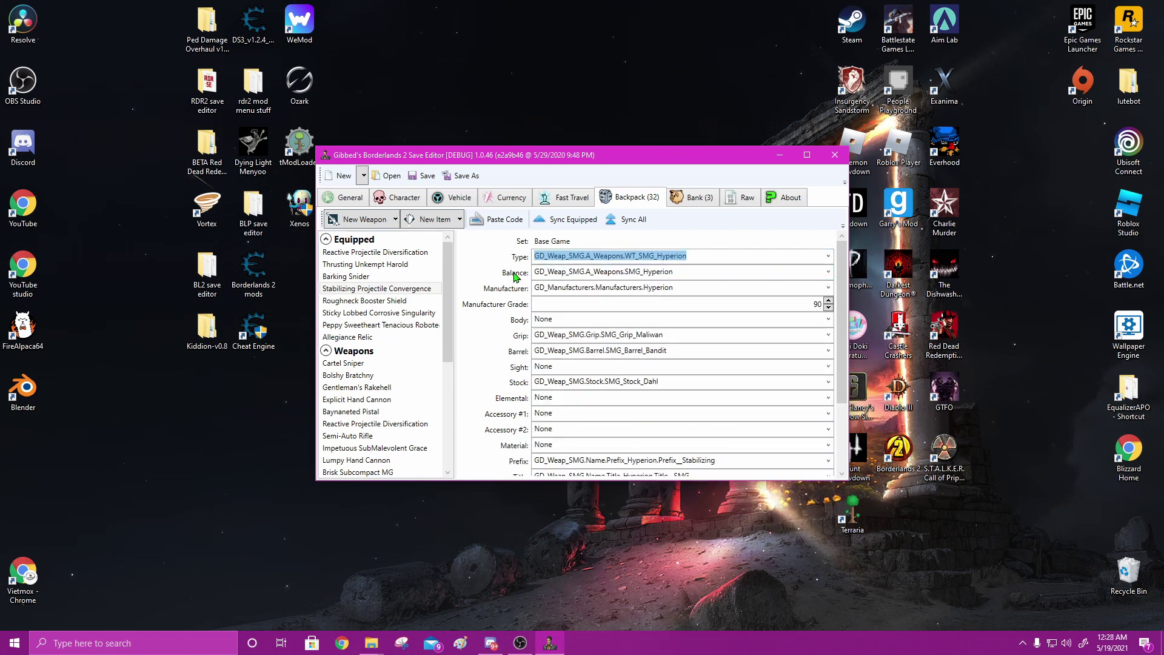
click(827, 271)
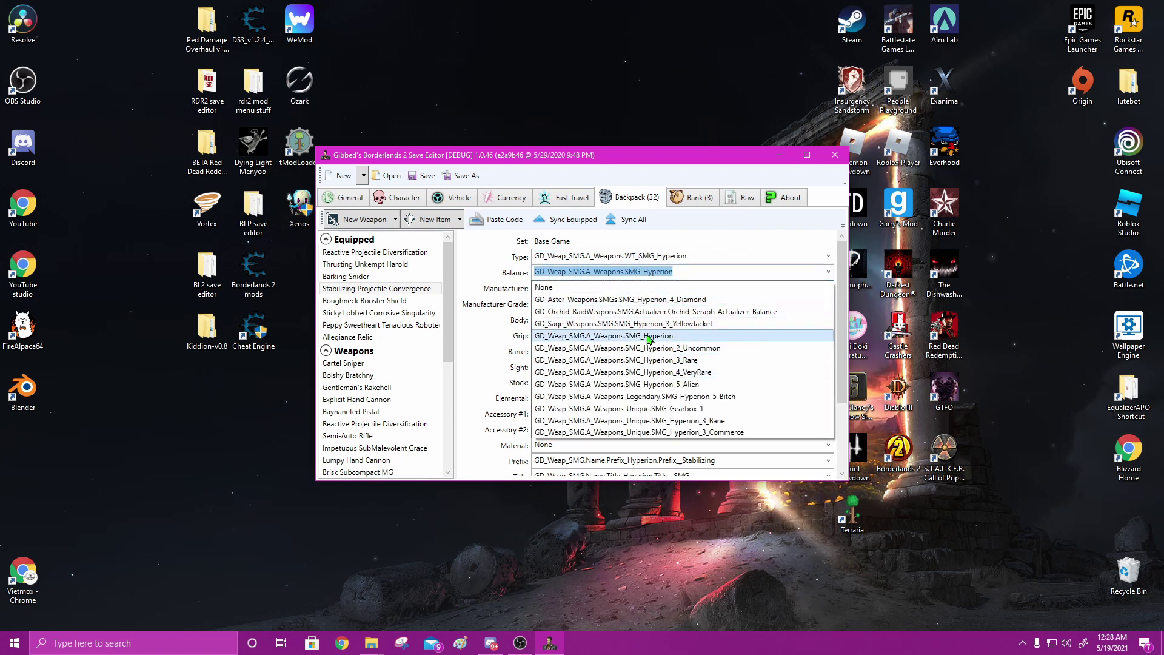
click(828, 273)
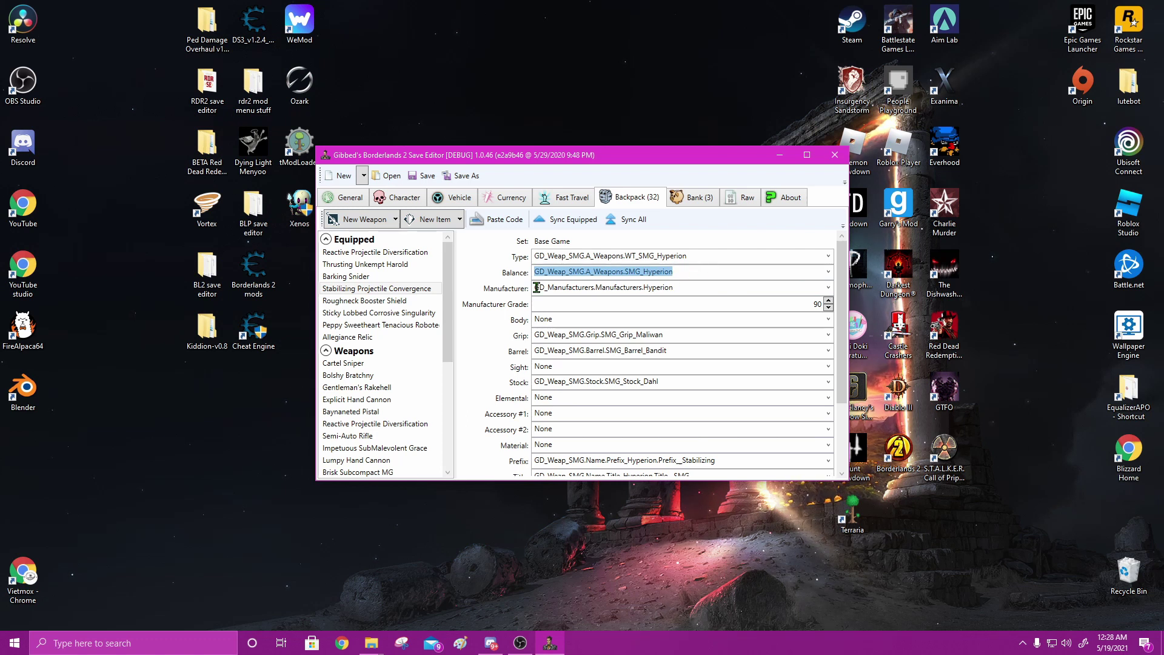
Keep the Manufacturer as GD_Manufacturers.Manufacturers.Hyperion, save the modified save file and close the editor.
click(828, 287)
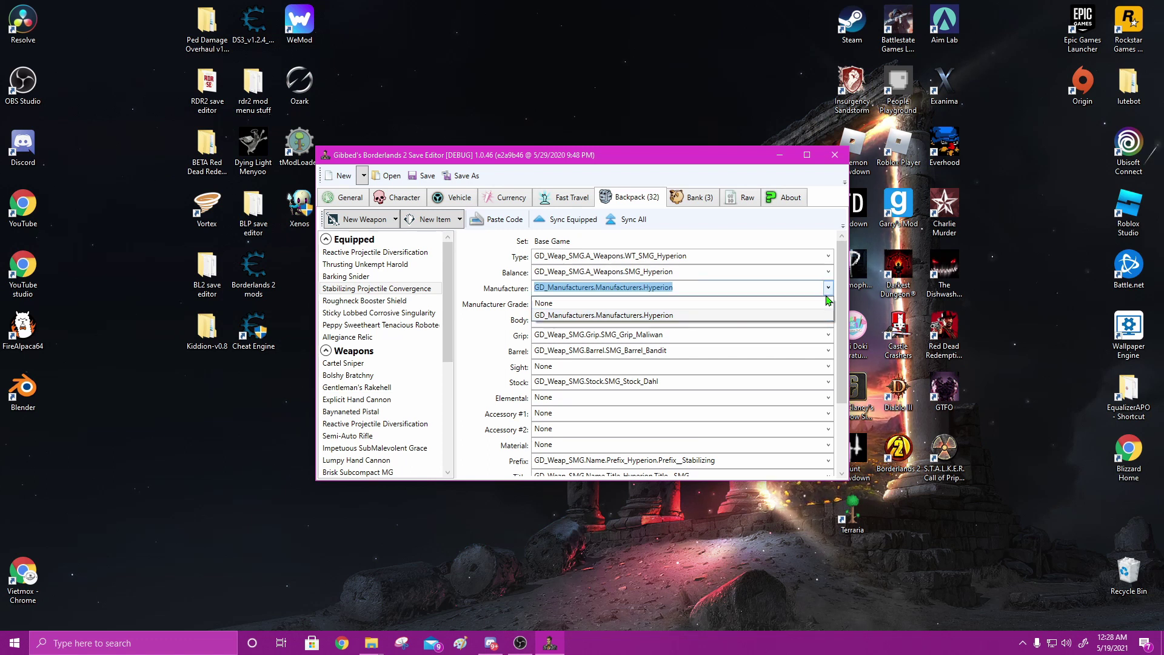
click(767, 315)
click(692, 289)
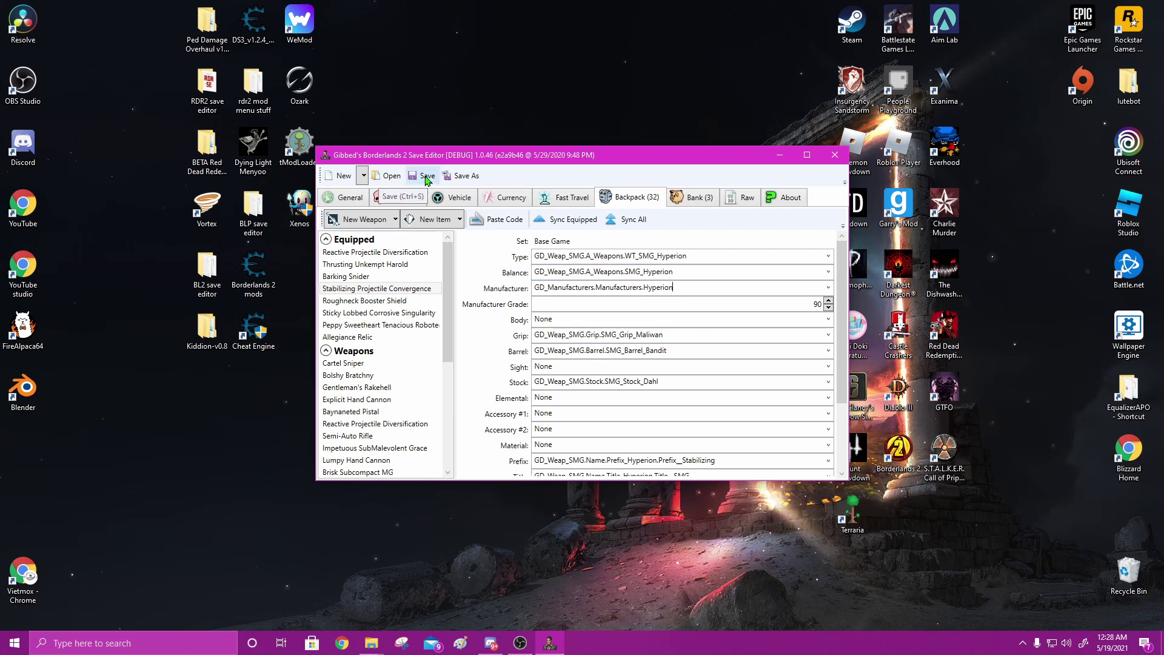
click(834, 157)
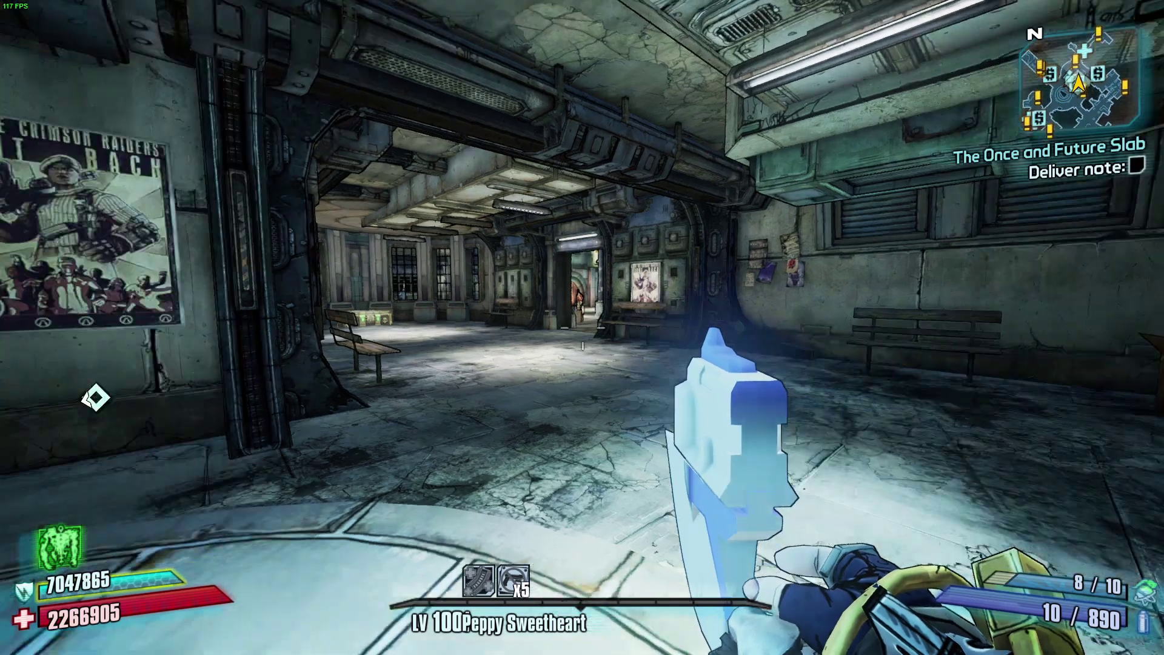
Switch to Borderlands 2 and examine the stats of the modified sub-machine gun in the fourth equipped inventory slot.
key(w)
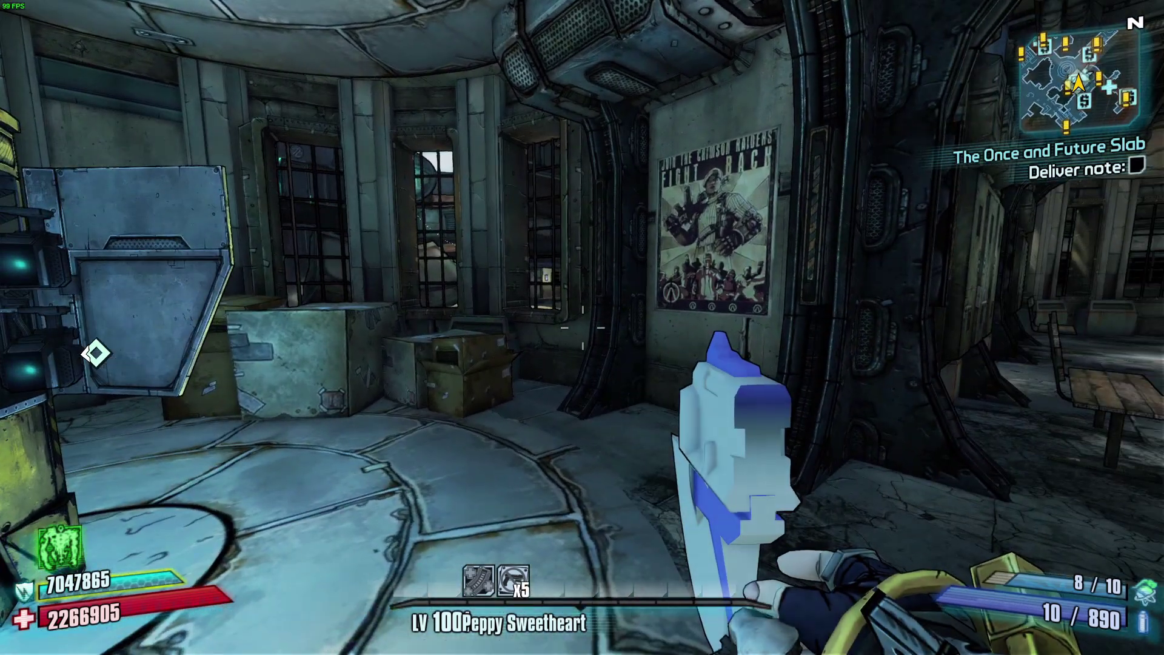
key(m)
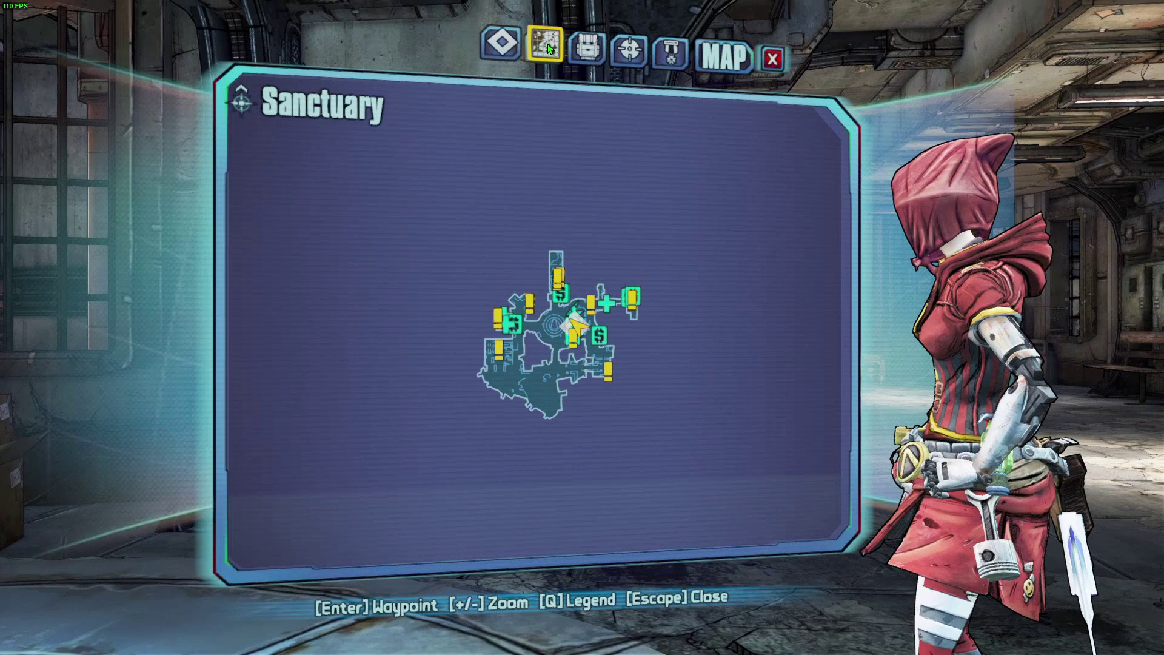
click(573, 50)
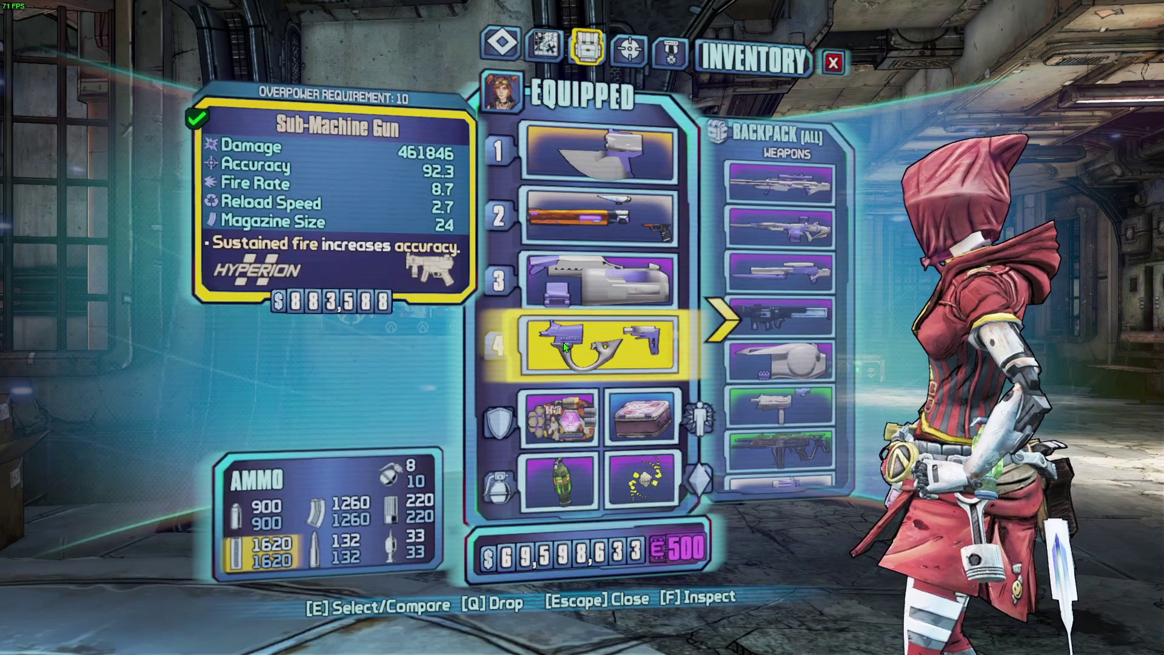
key(Escape)
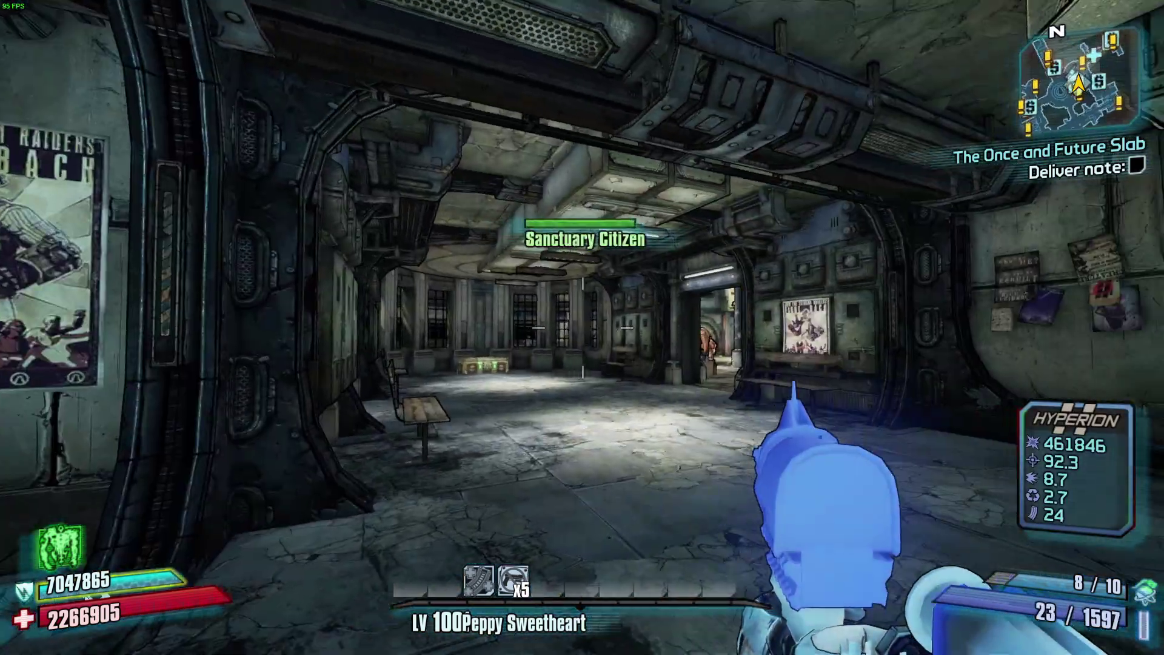
key(w)
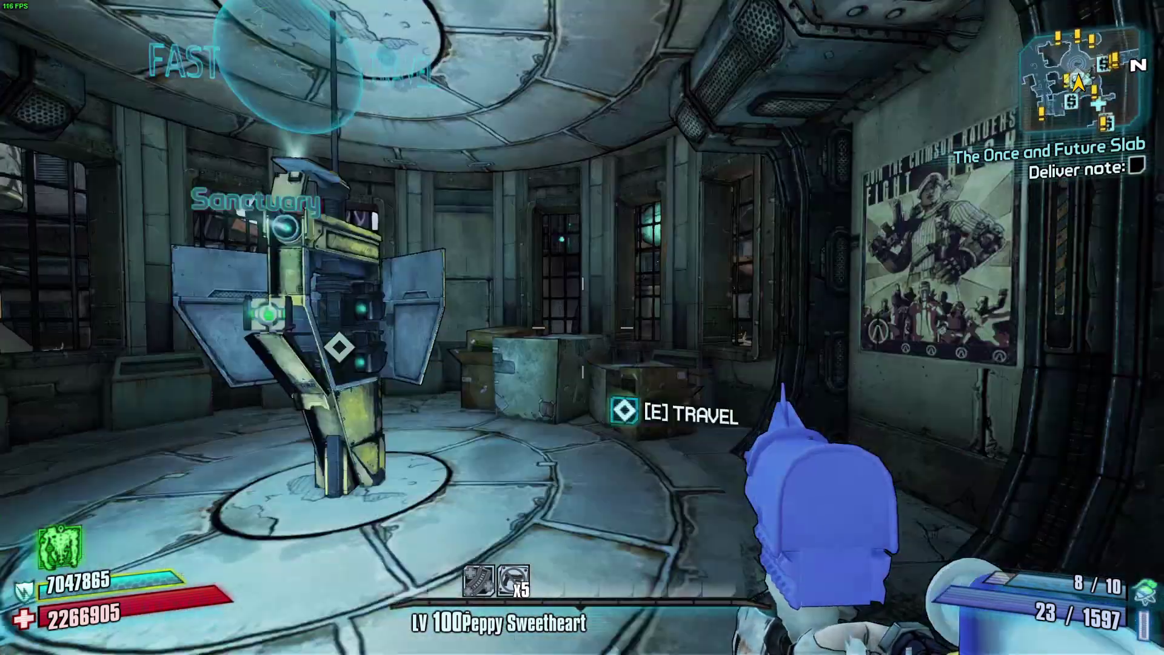
key(w)
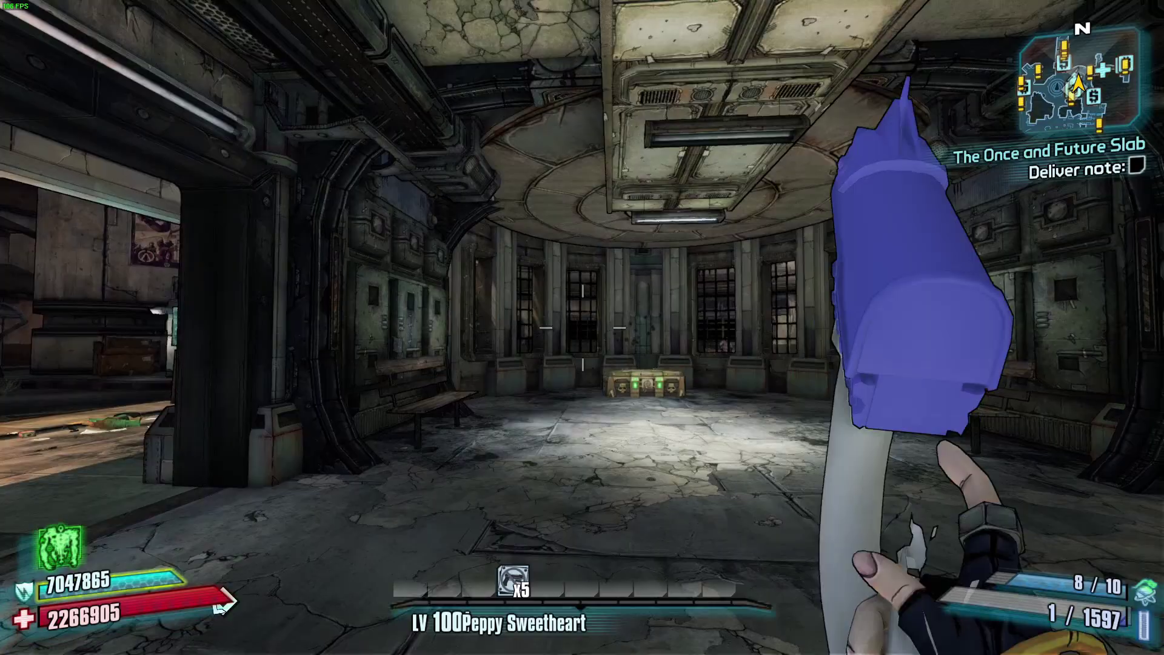
key(r)
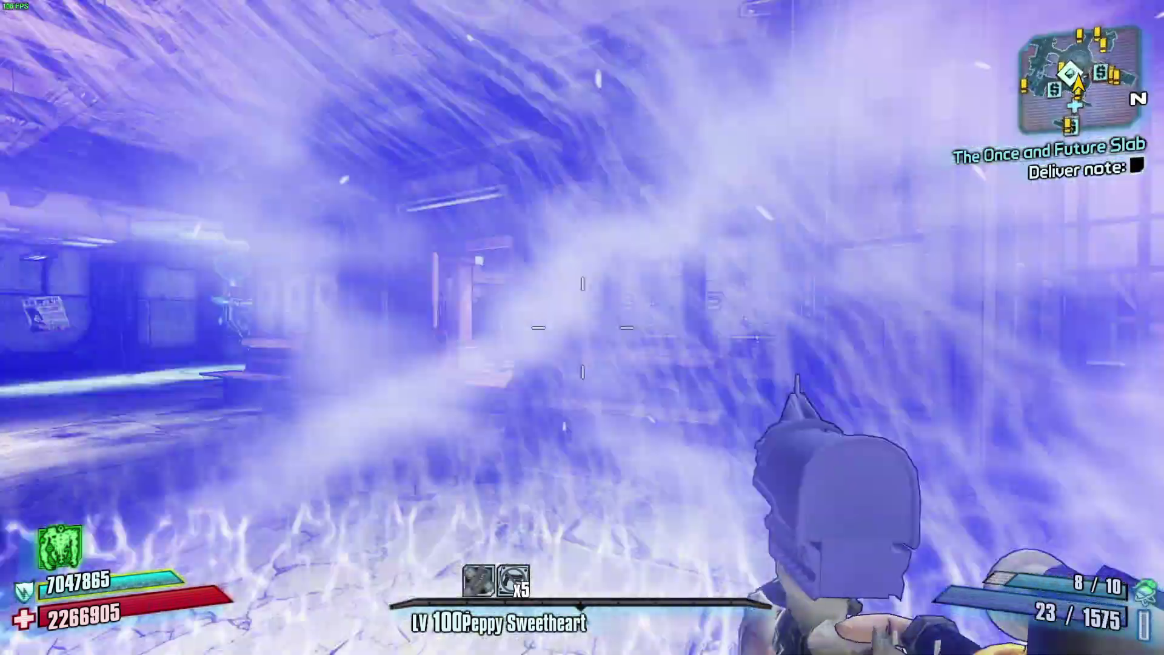
key(w)
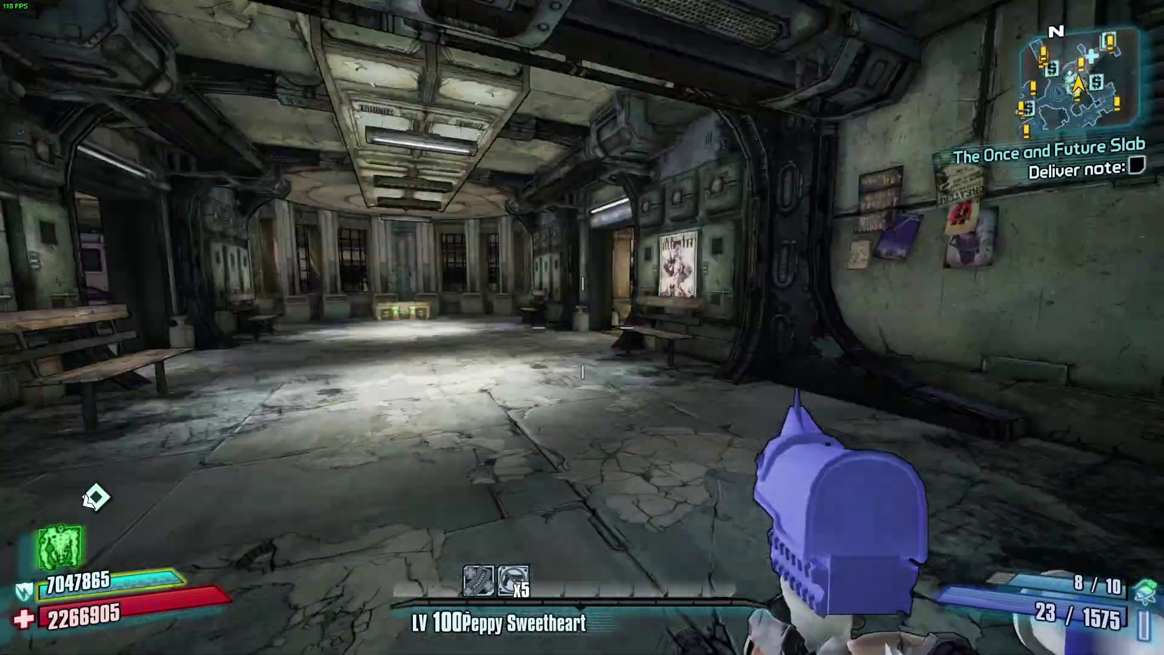
key(w)
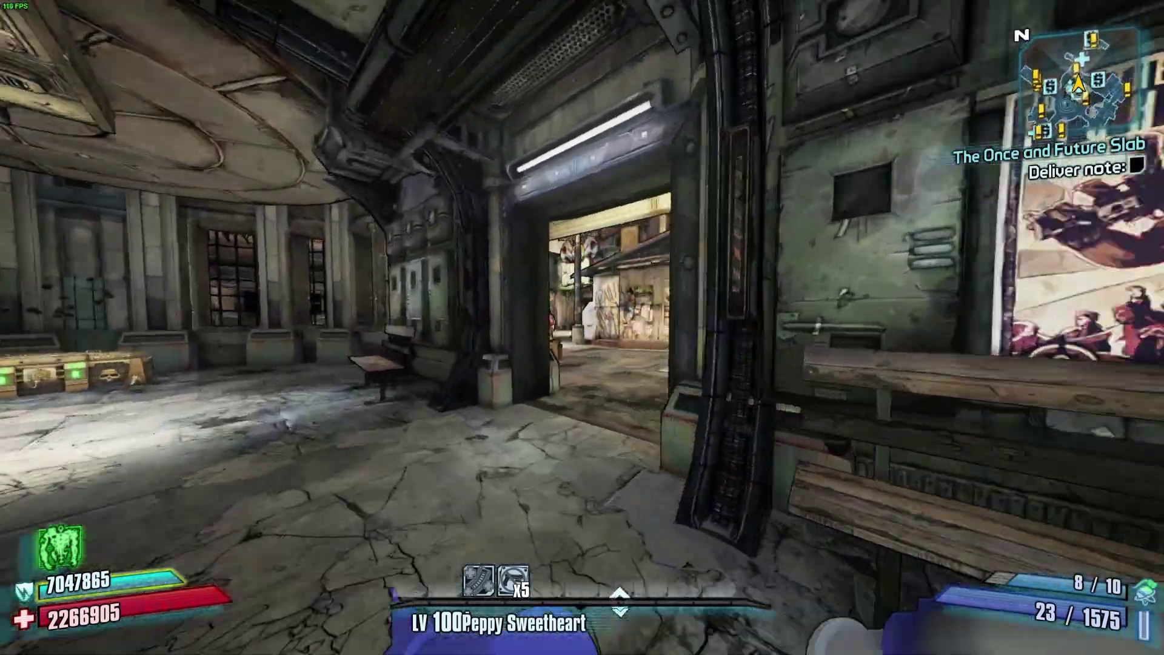
key(w)
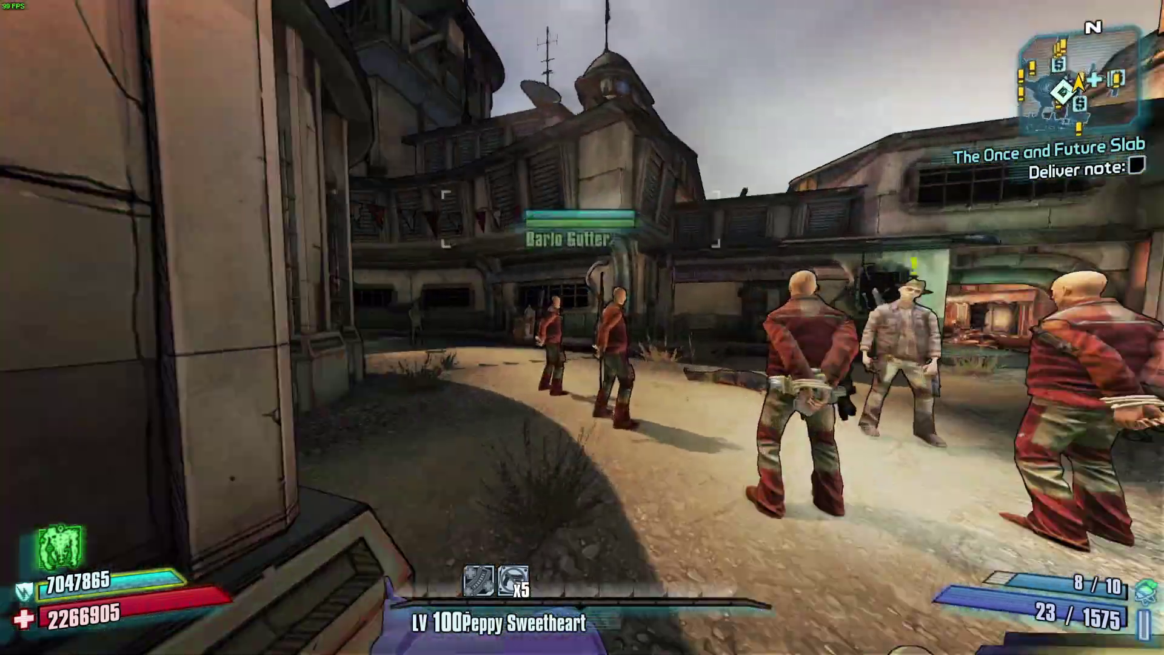
key(w)
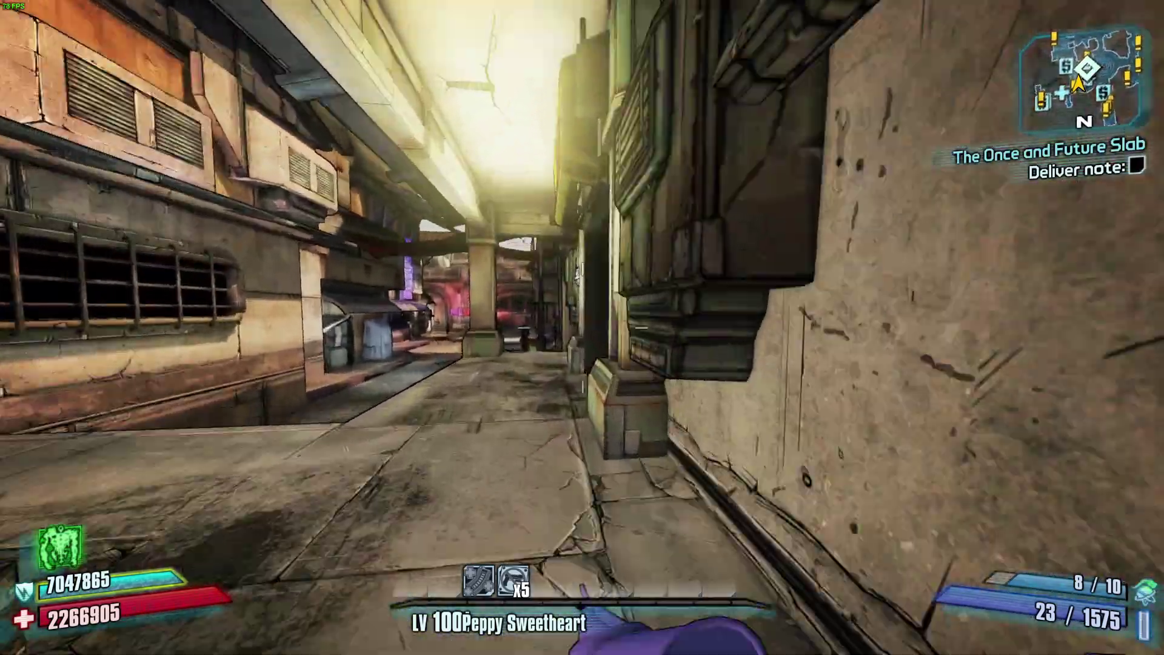
key(w)
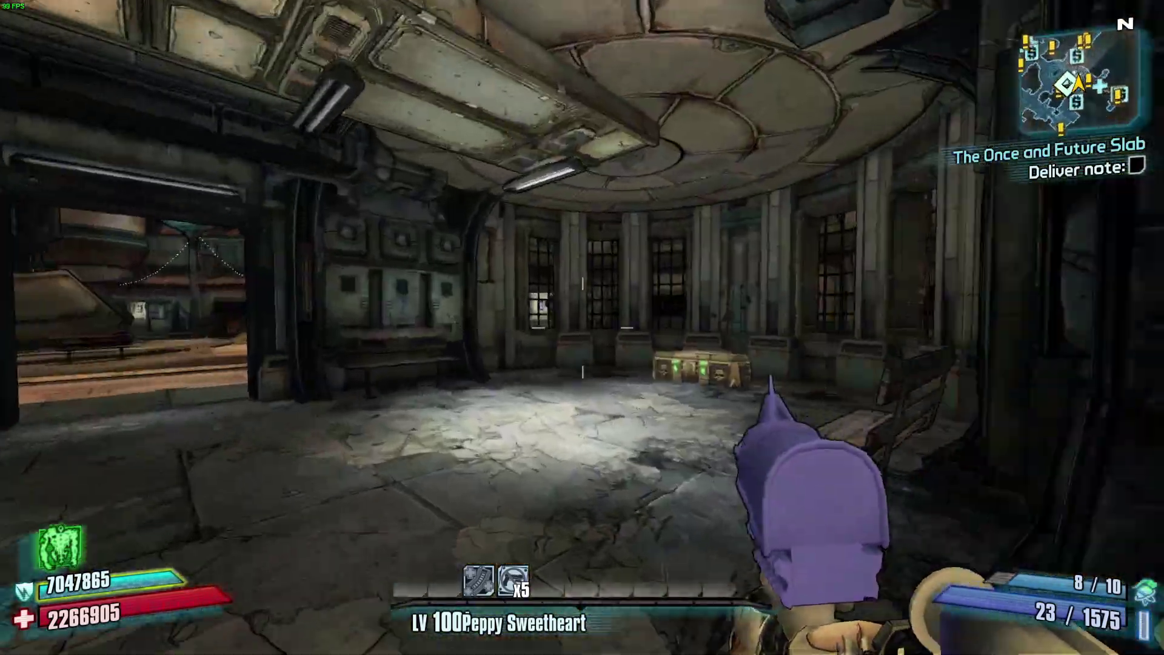
key(w)
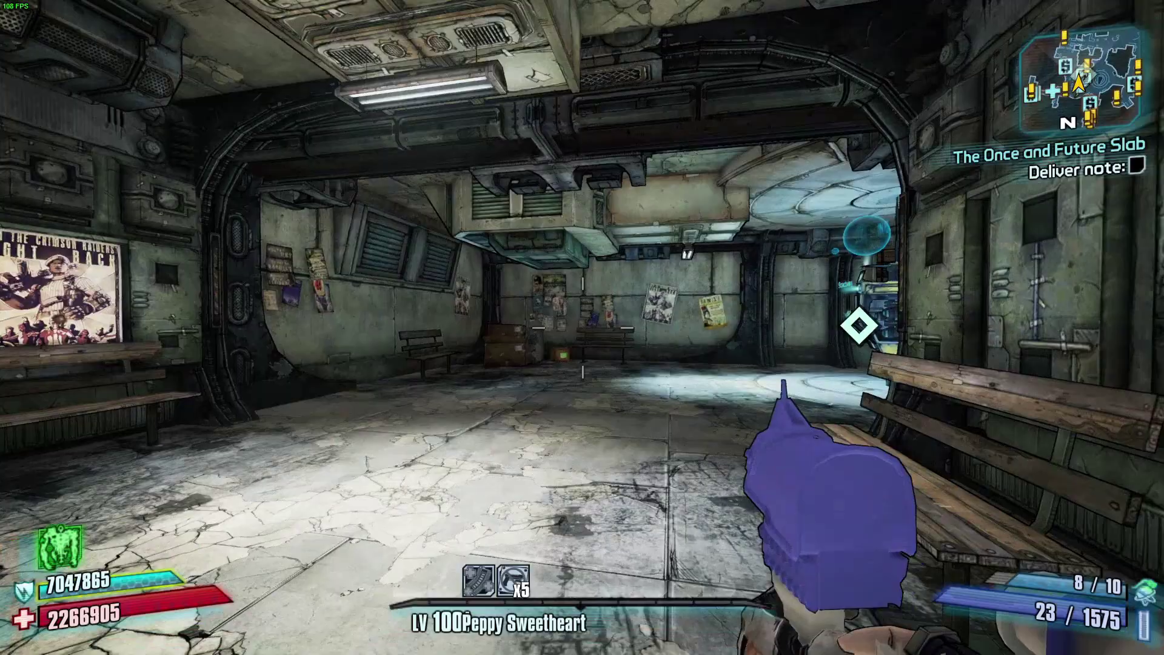
key(w)
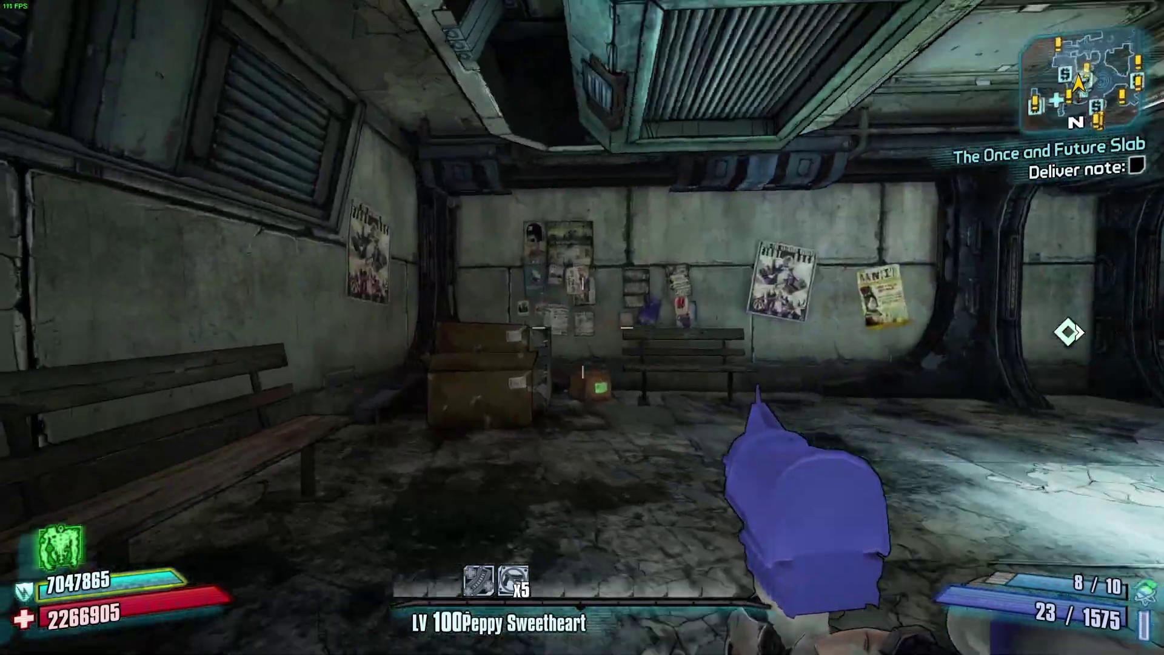
key(w)
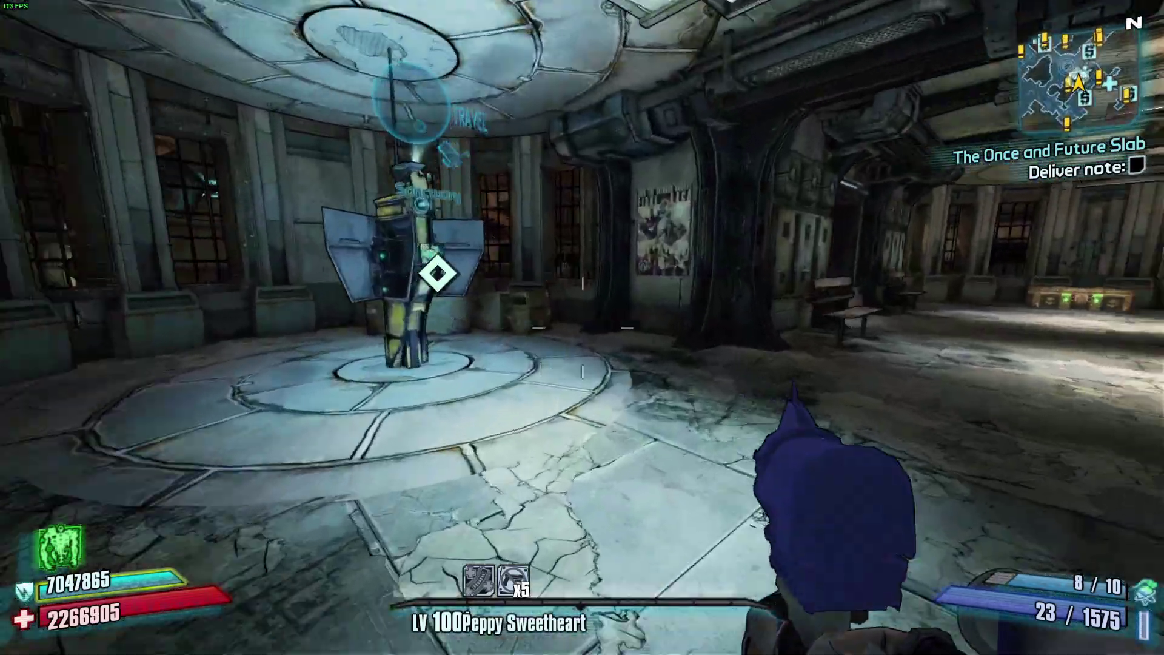
key(w)
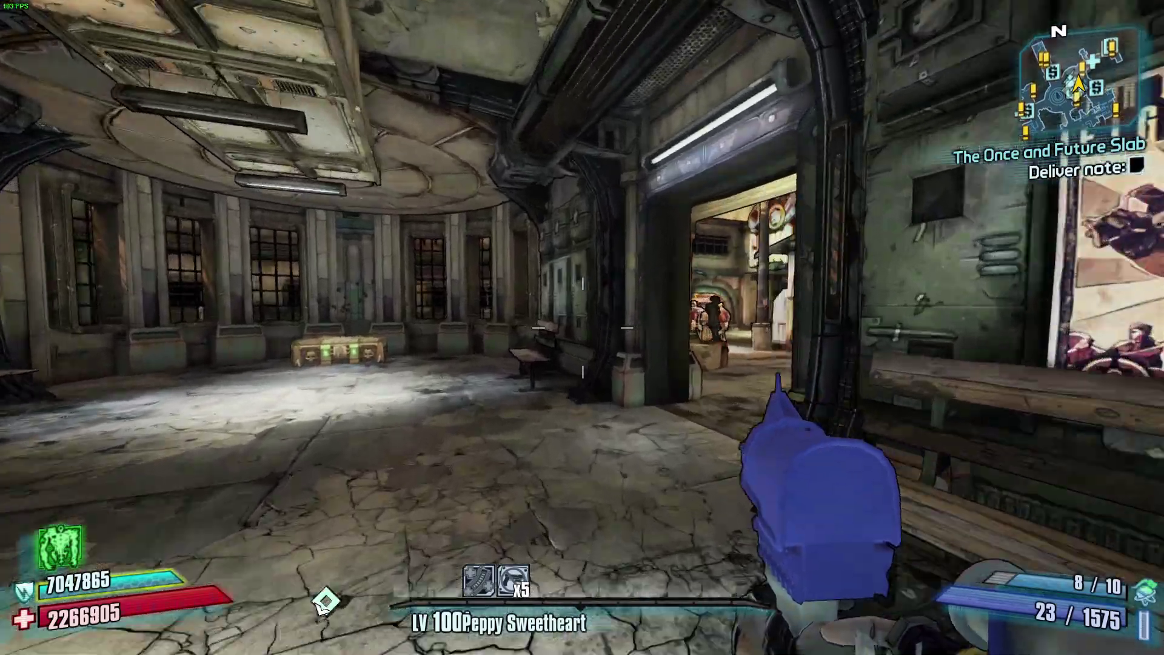